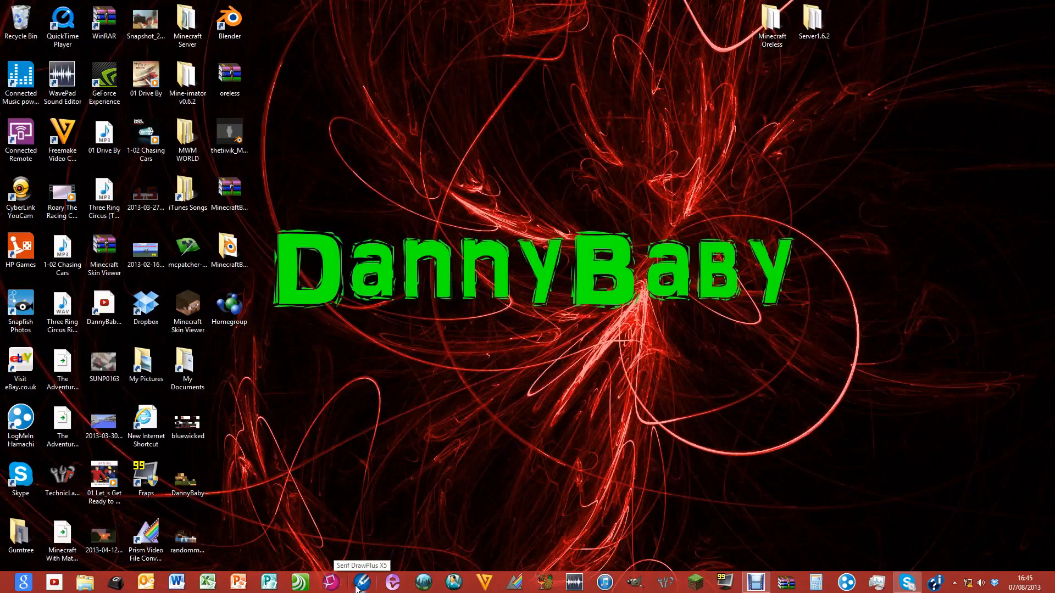
Launch DrawPlus X5, postpone registration, and pick Keyframe Animation in the startup wizard
left_click(362, 584)
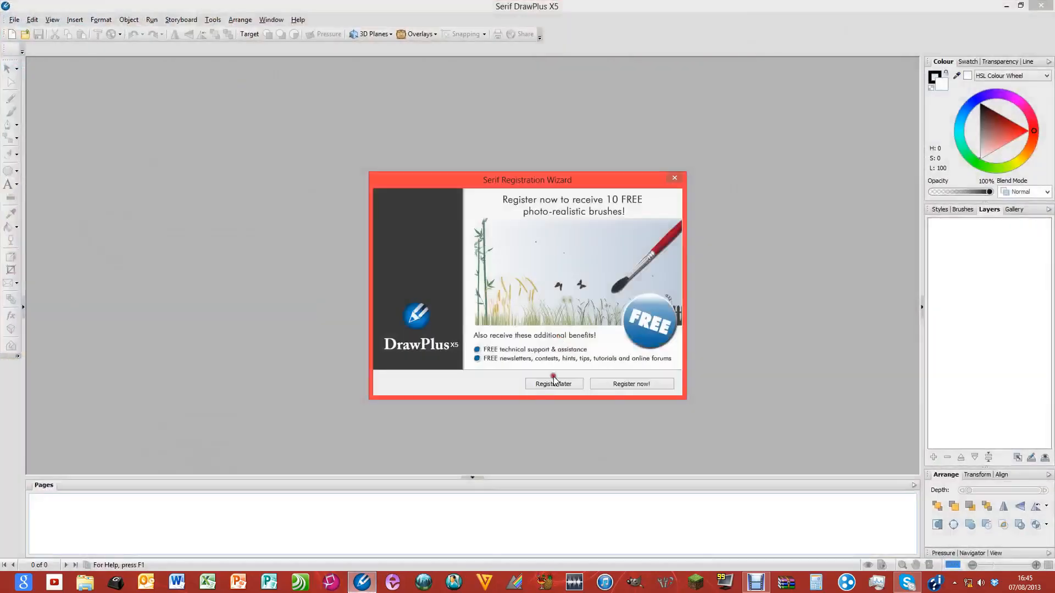
left_click(554, 383)
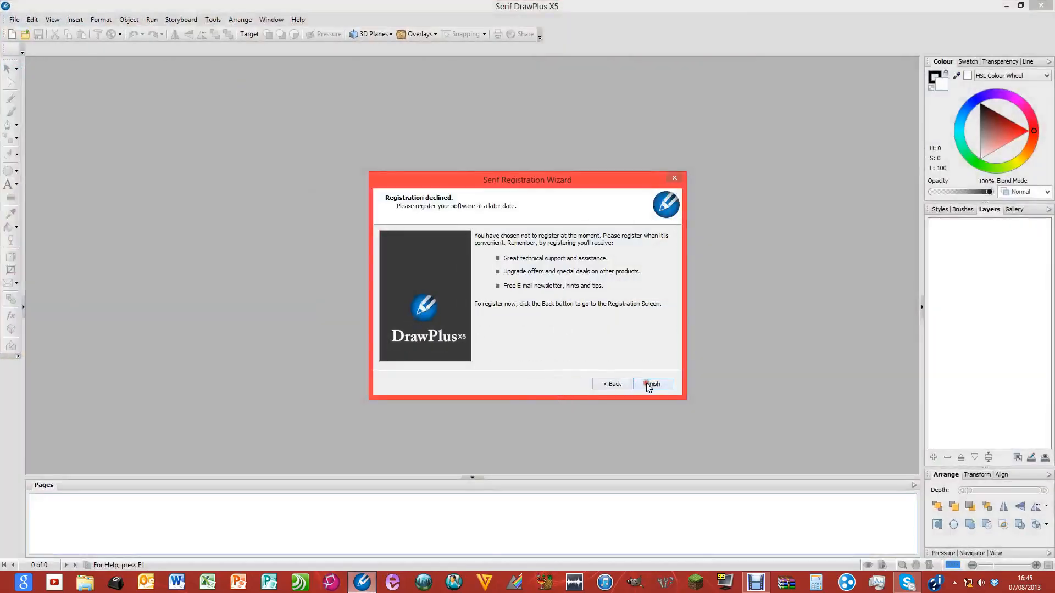
left_click(644, 382)
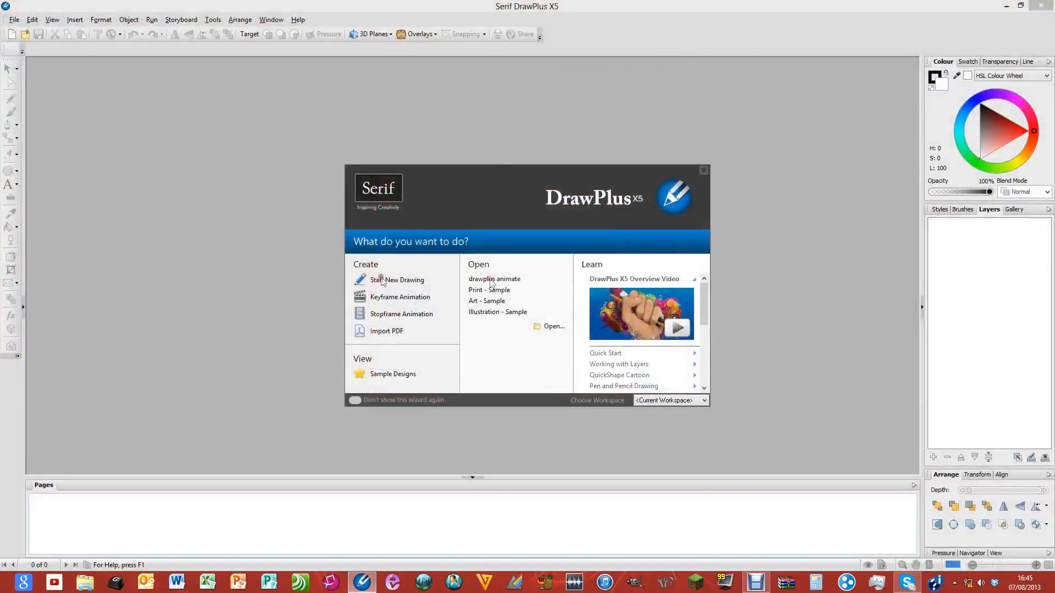
left_click(416, 298)
Start a new keyframe animation and pick the HDV 720 page preset
left_click(390, 300)
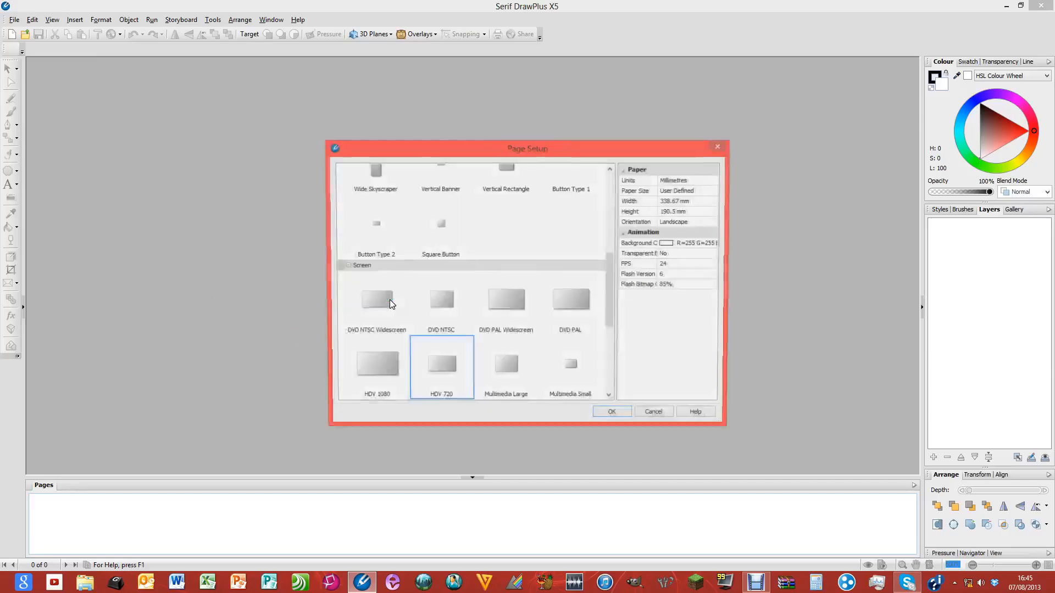
left_click_drag(611, 288, 610, 319)
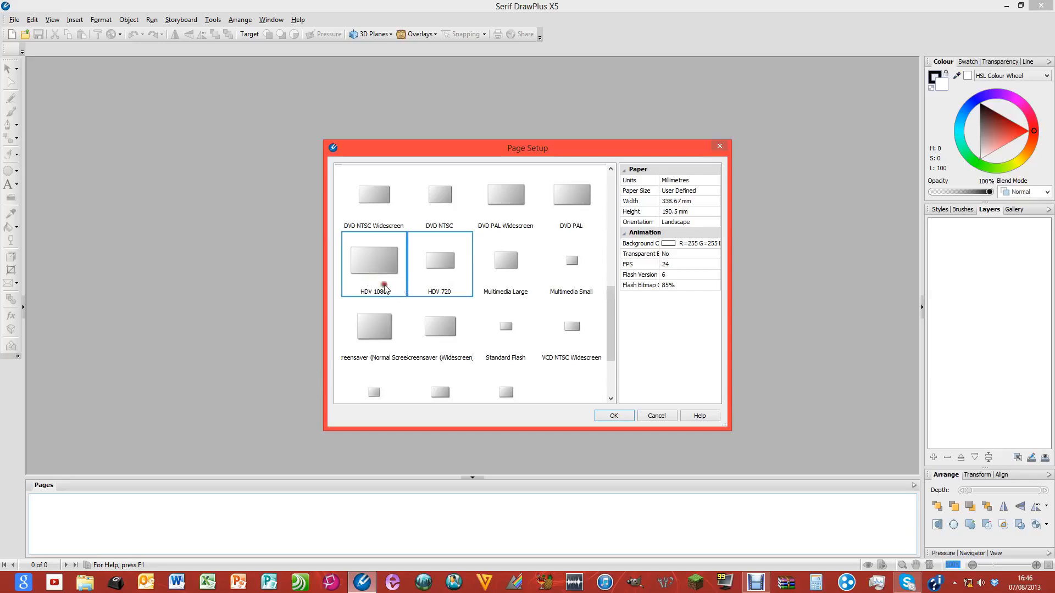
Create the HDV 720 document and draw a Quick Rectangle covering the whole page
left_click(623, 417)
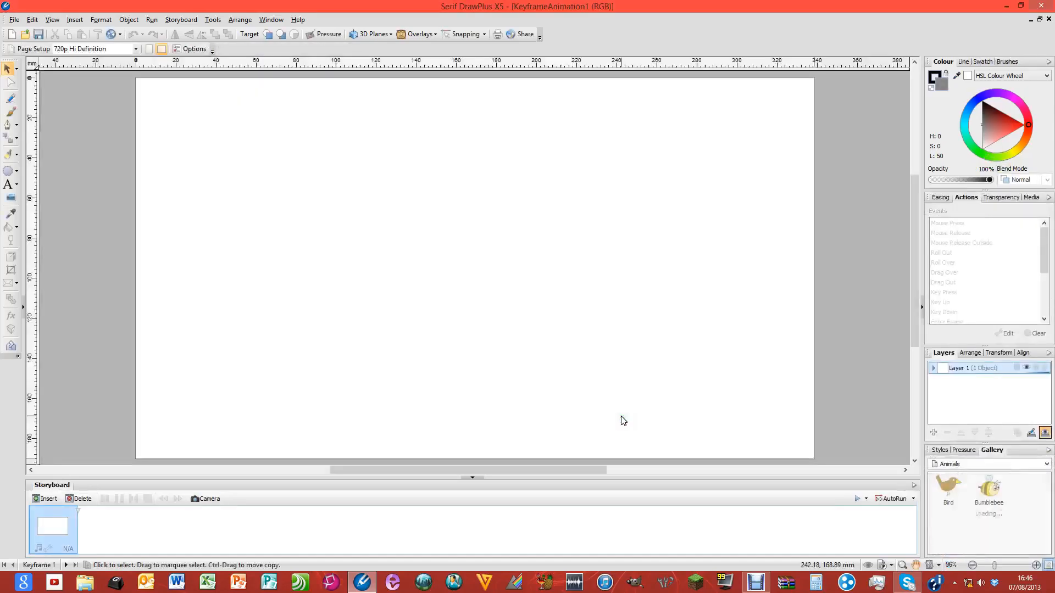
left_click_drag(222, 130, 618, 317)
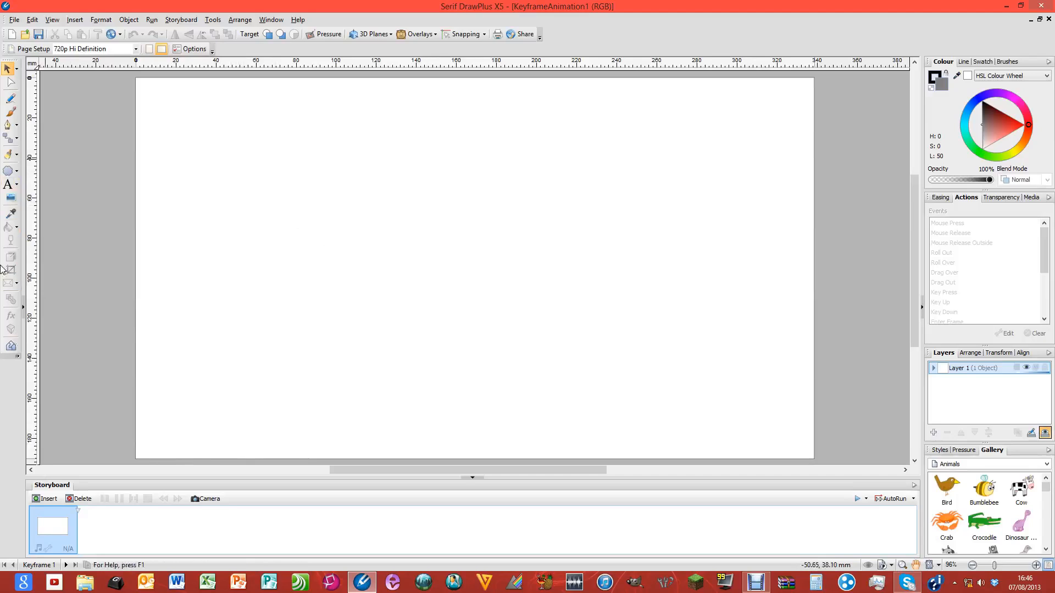
left_click(16, 171)
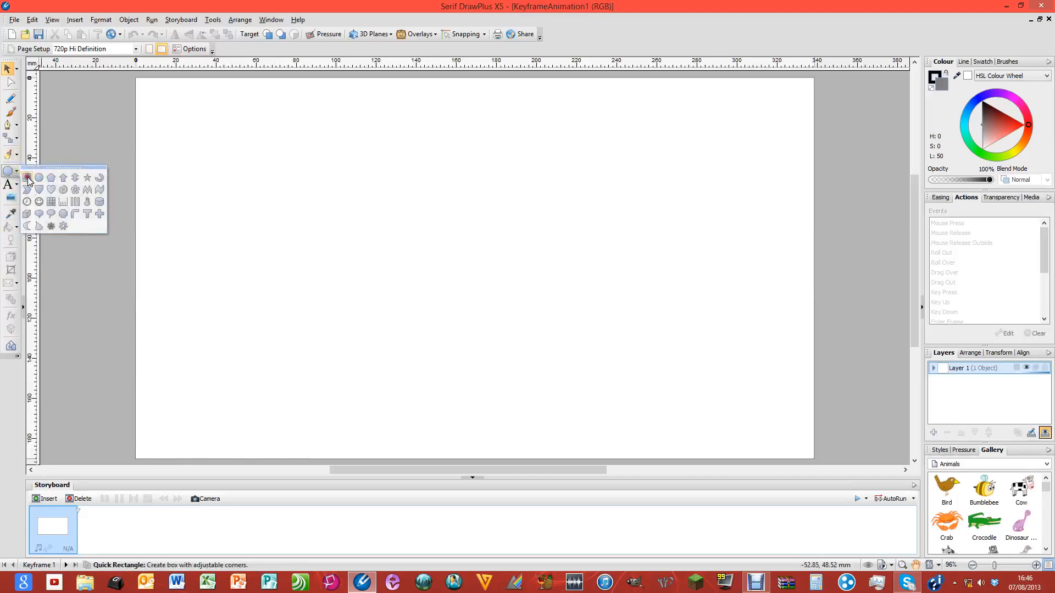
left_click(27, 178)
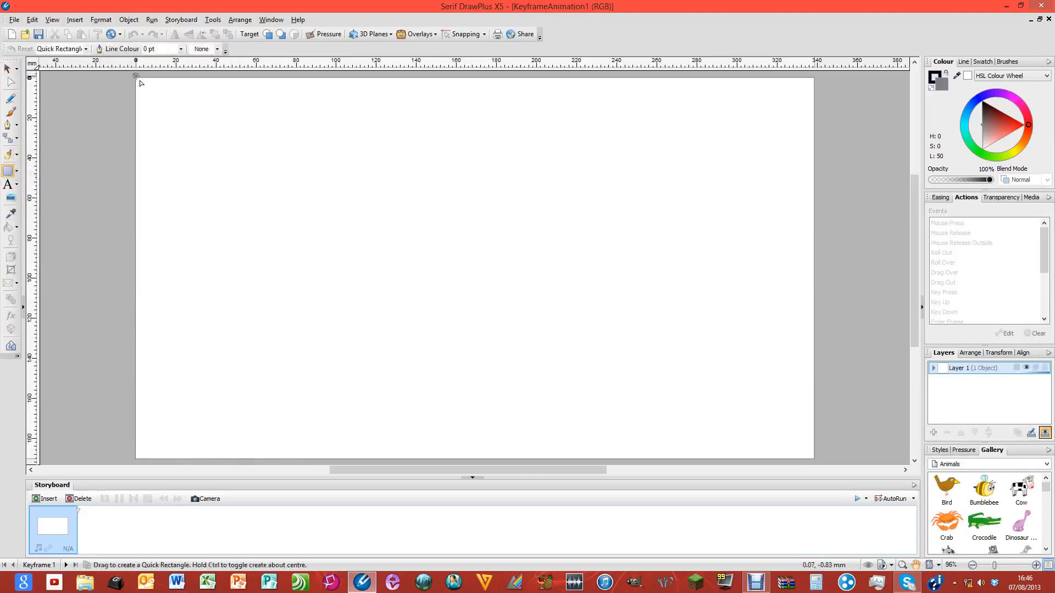
left_click_drag(136, 77, 815, 458)
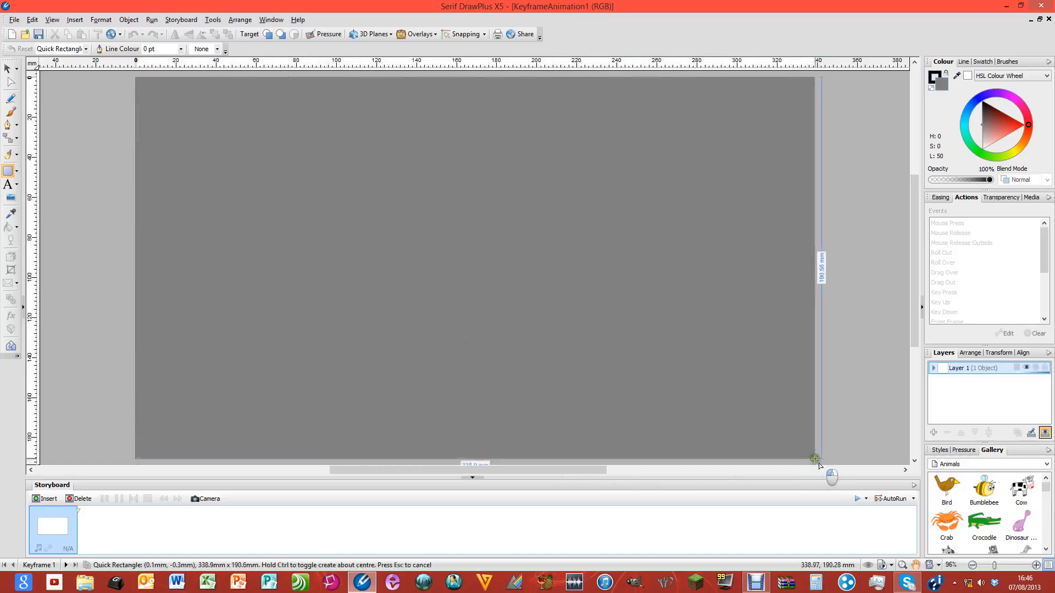
left_click_drag(815, 459, 815, 458)
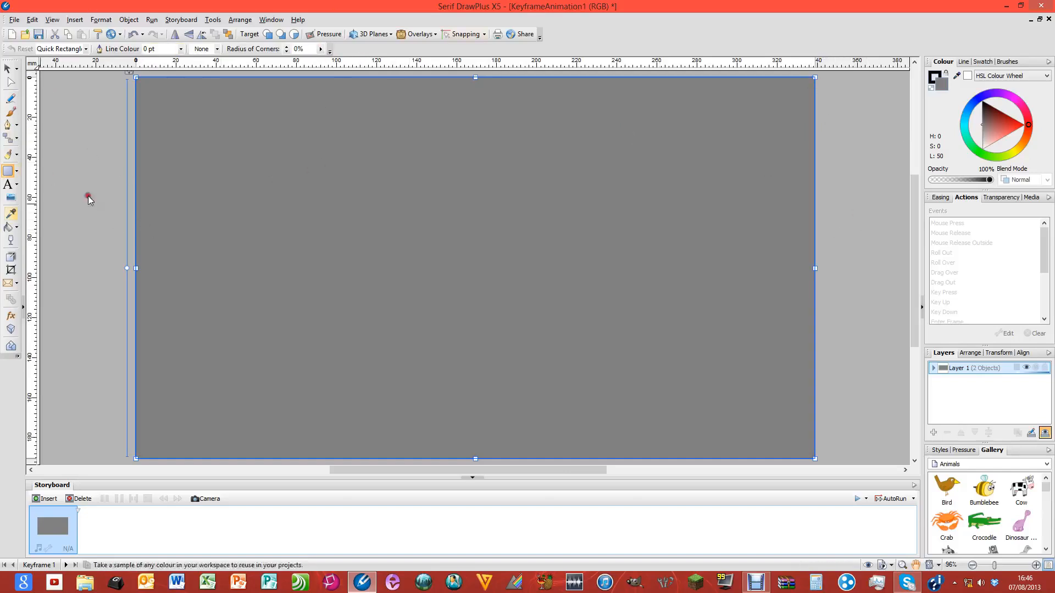
Fill the page-sized rectangle with cyan, then tune it to a medium light cyan sky
left_click(8, 227)
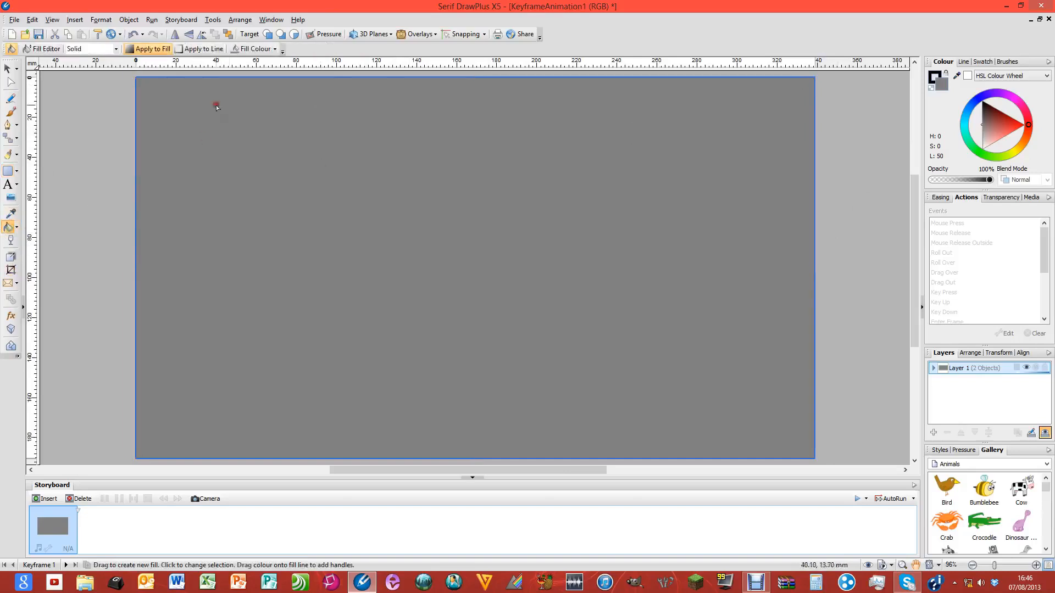
left_click(275, 49)
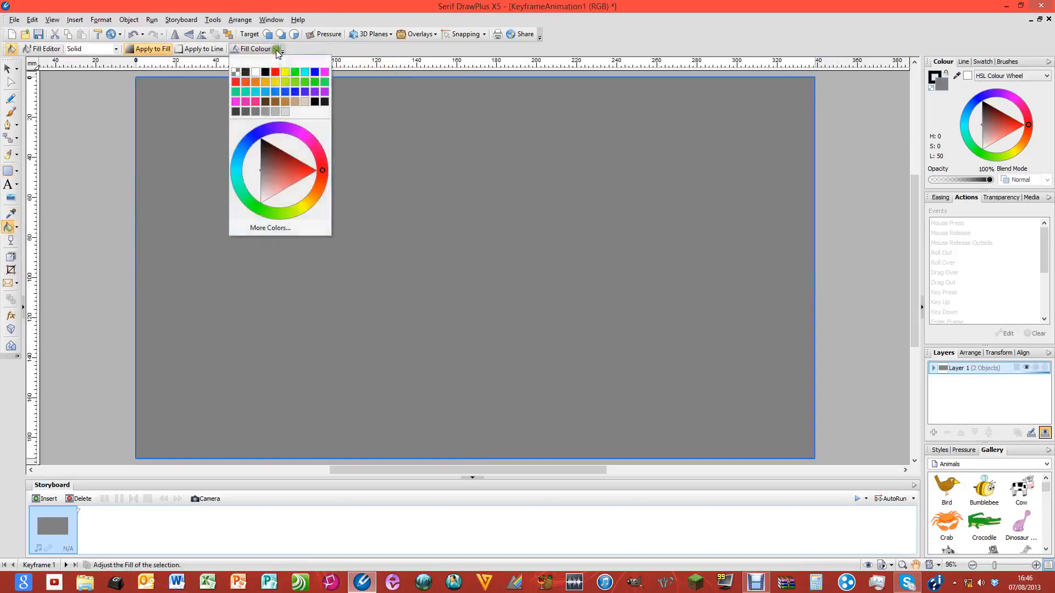
left_click(258, 93)
left_click(302, 137)
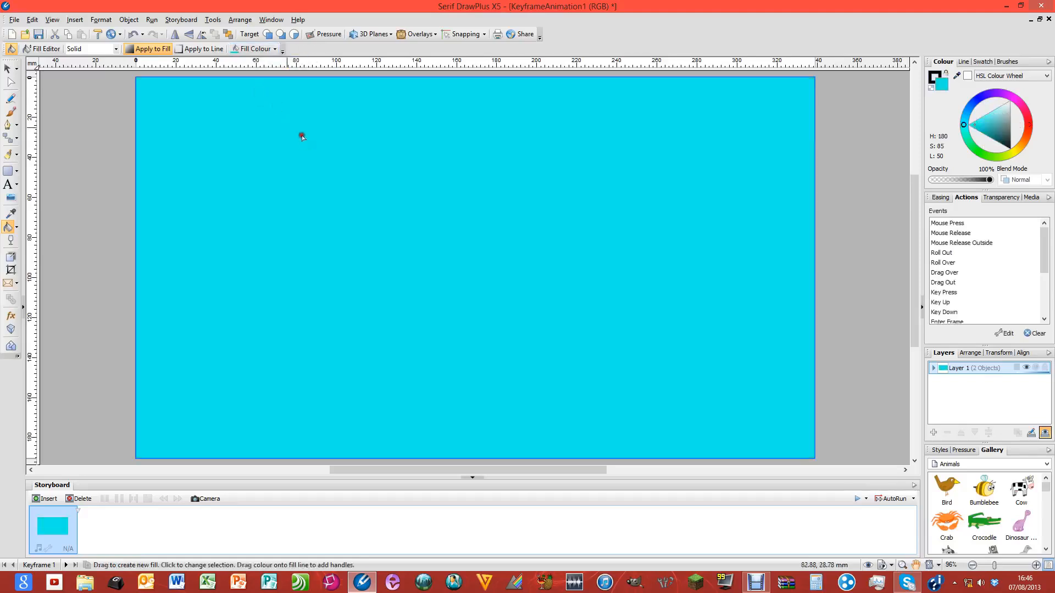
left_click(275, 49)
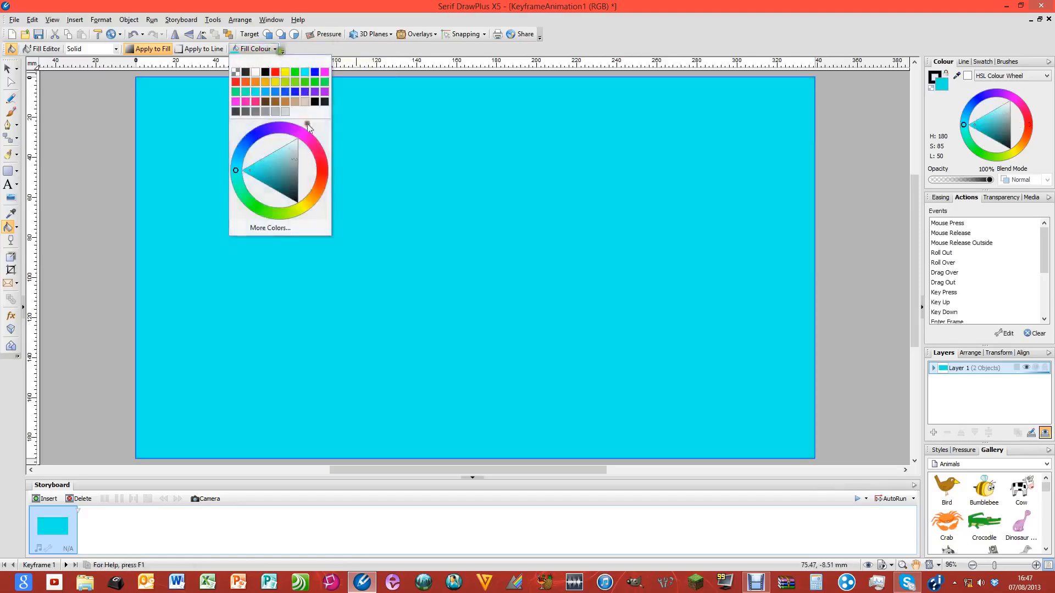
left_click(251, 166)
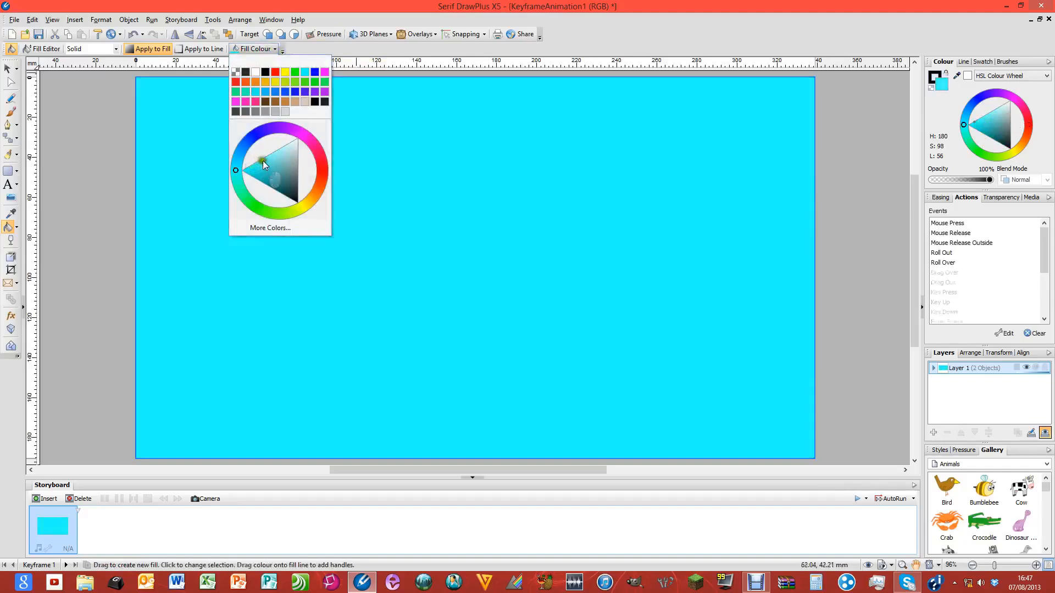
left_click(265, 158)
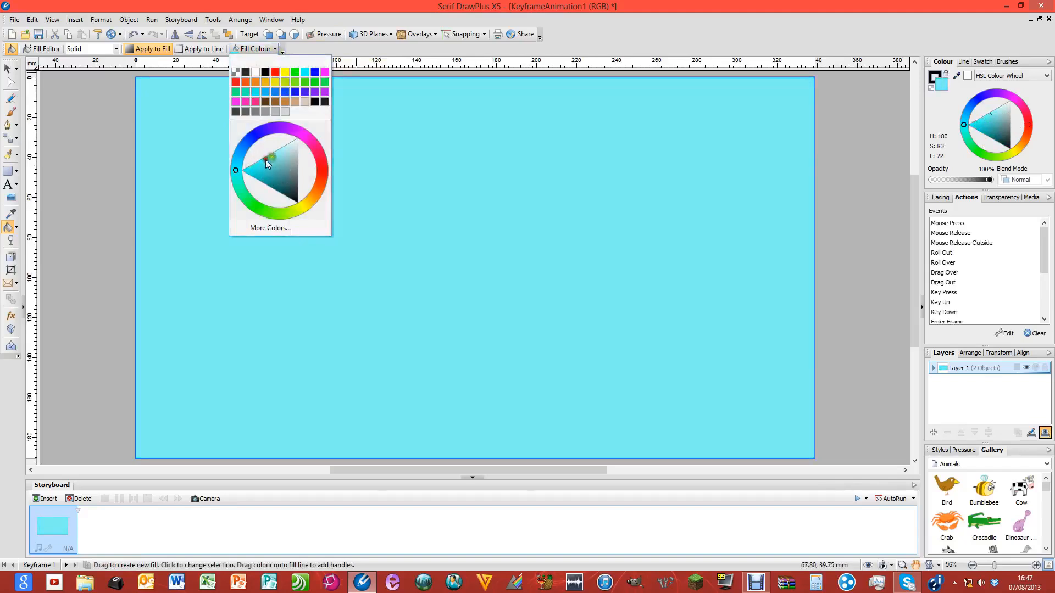
left_click(263, 165)
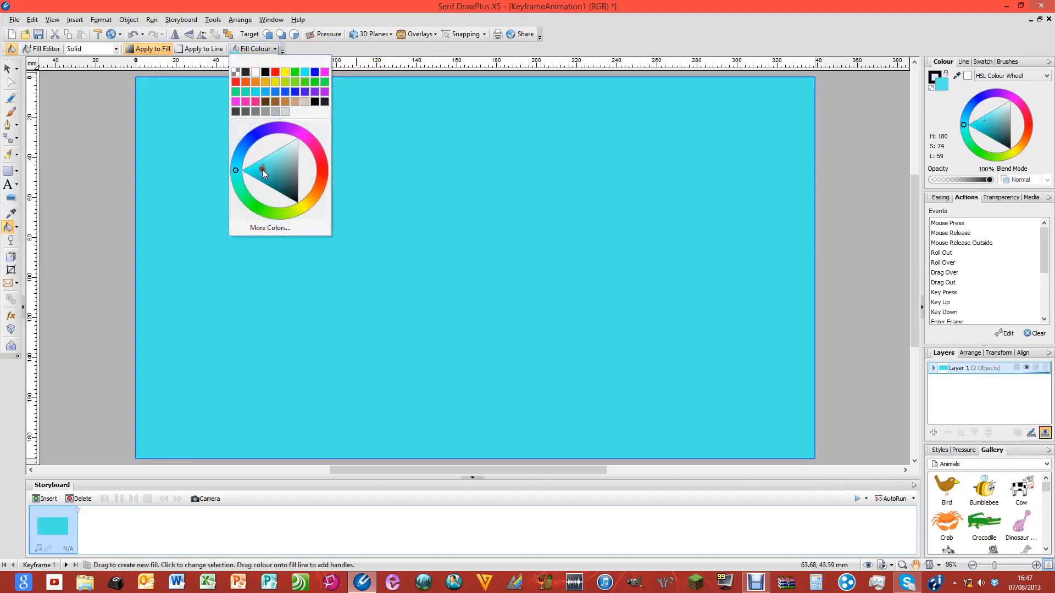
left_click(180, 193)
left_click(93, 155)
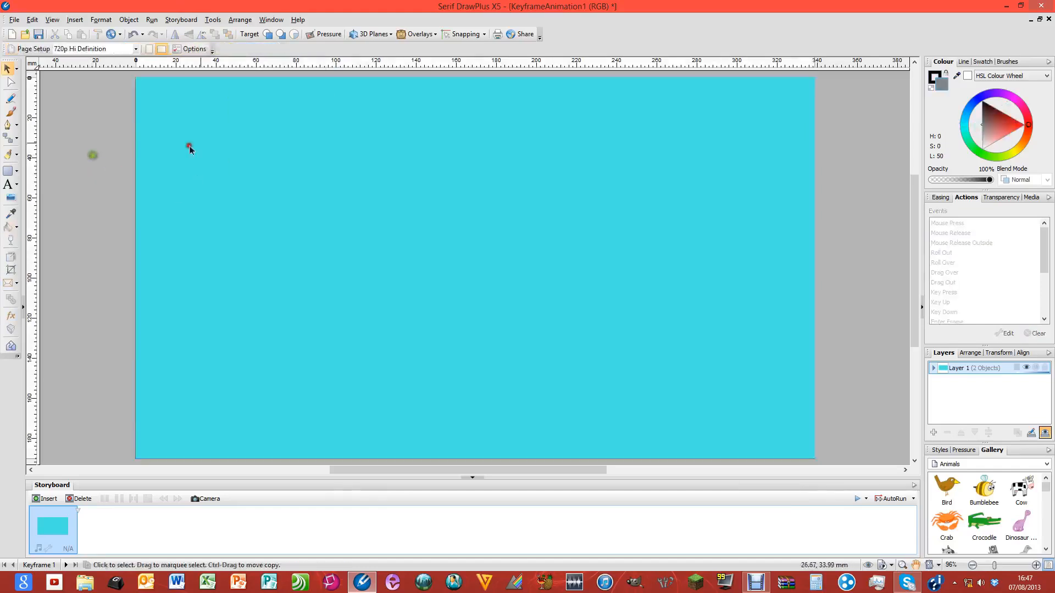
Draw a closed freehand hill outline across the lower page with the Pencil
left_click(62, 162)
left_click(8, 99)
mouse_move(91, 329)
left_mouse_down()
mouse_move(177, 375)
mouse_move(249, 384)
mouse_move(445, 346)
mouse_move(619, 355)
mouse_move(720, 325)
mouse_move(809, 324)
mouse_move(853, 388)
mouse_move(854, 479)
mouse_move(294, 523)
mouse_move(98, 514)
mouse_move(77, 490)
mouse_move(80, 441)
mouse_move(129, 300)
mouse_move(110, 344)
left_mouse_up()
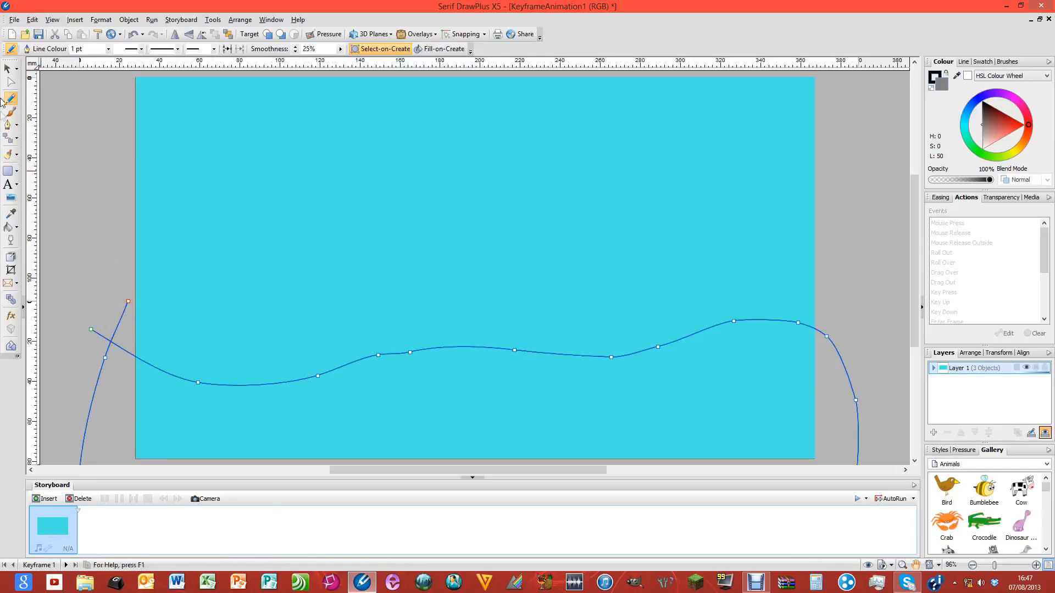
Fill the hill shape with green from the Fill Colour palette
left_click(9, 226)
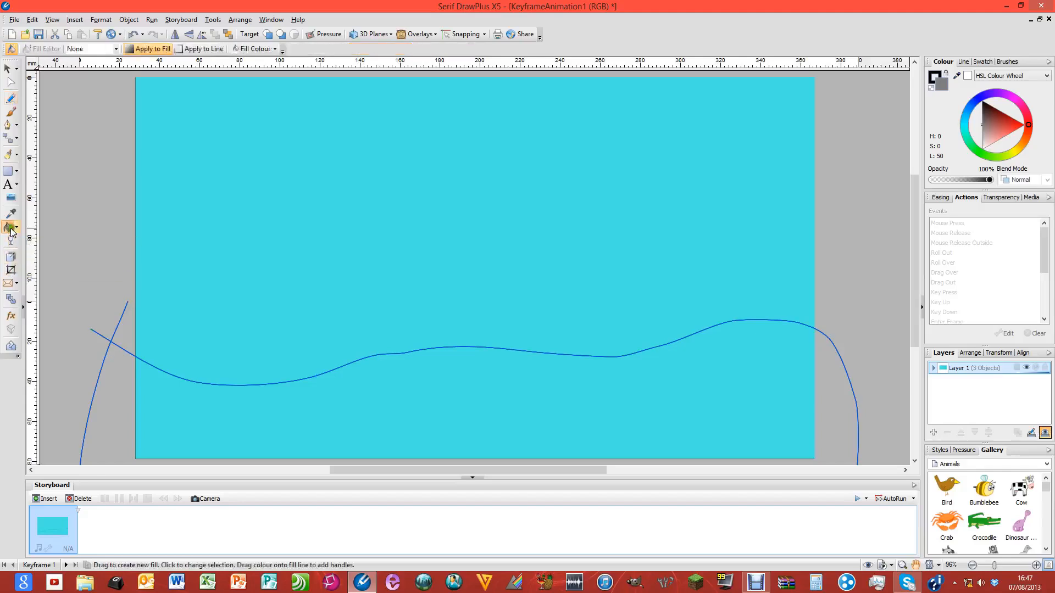
left_click(274, 49)
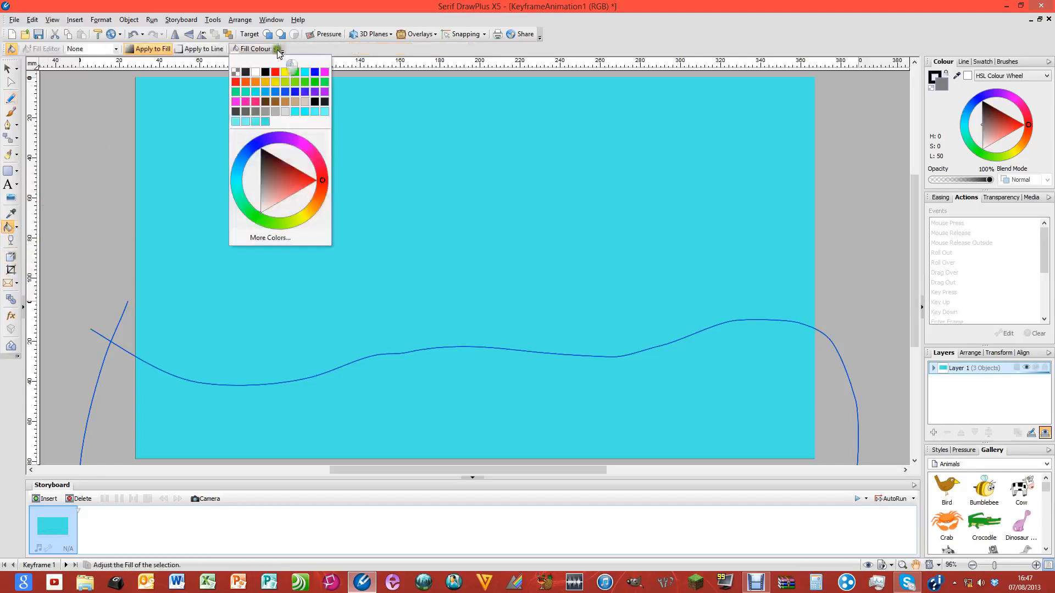
left_click(299, 72)
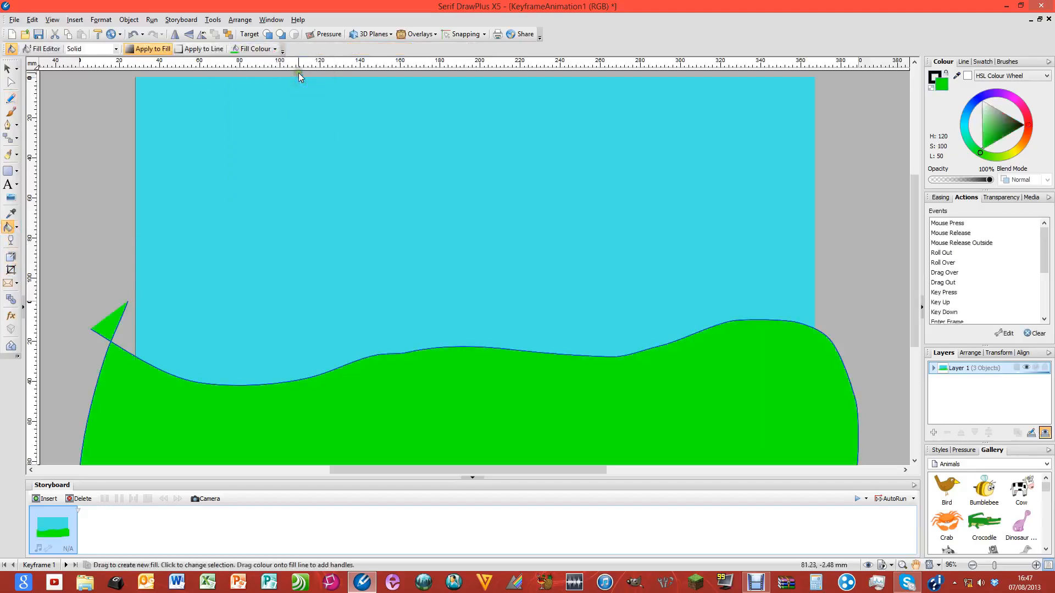
left_click(280, 50)
Darken the hill's green in the colour wheel triangle
left_click_drag(287, 197, 269, 206)
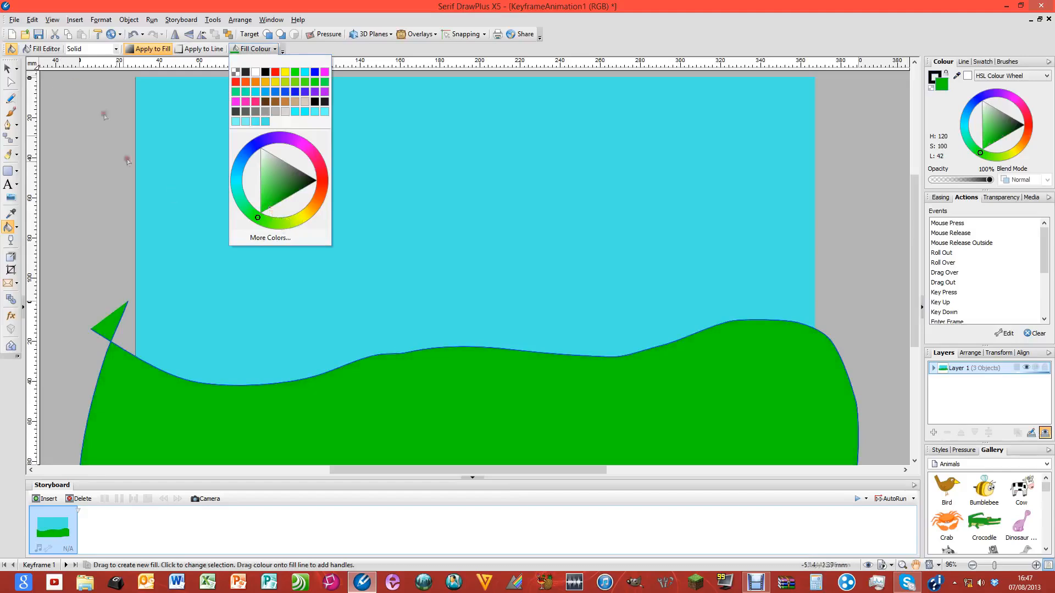
left_click(107, 174)
scroll(501, 195, "down", 3)
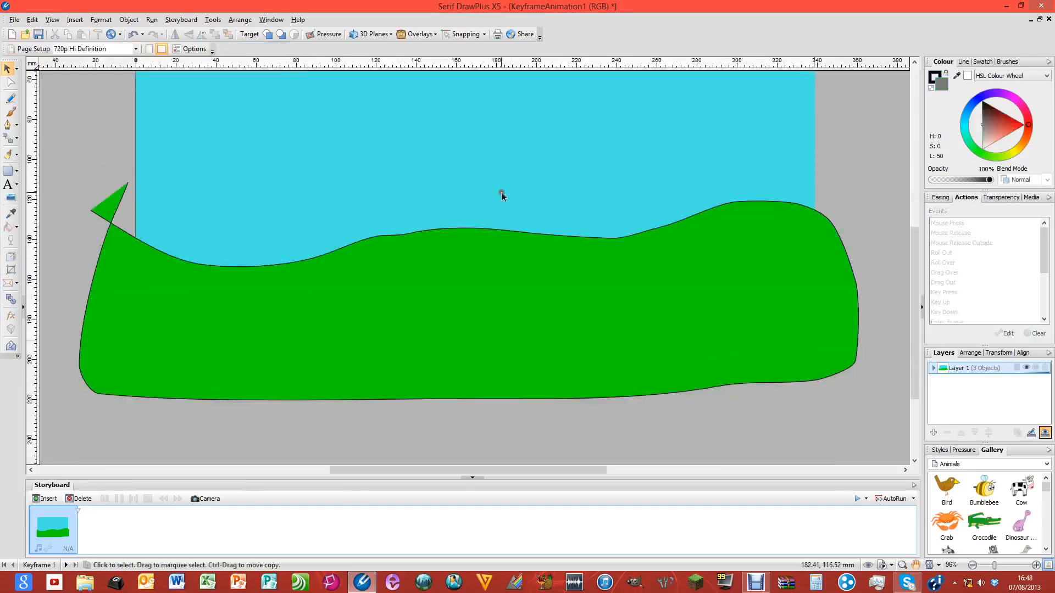
scroll(509, 344, "up", 3)
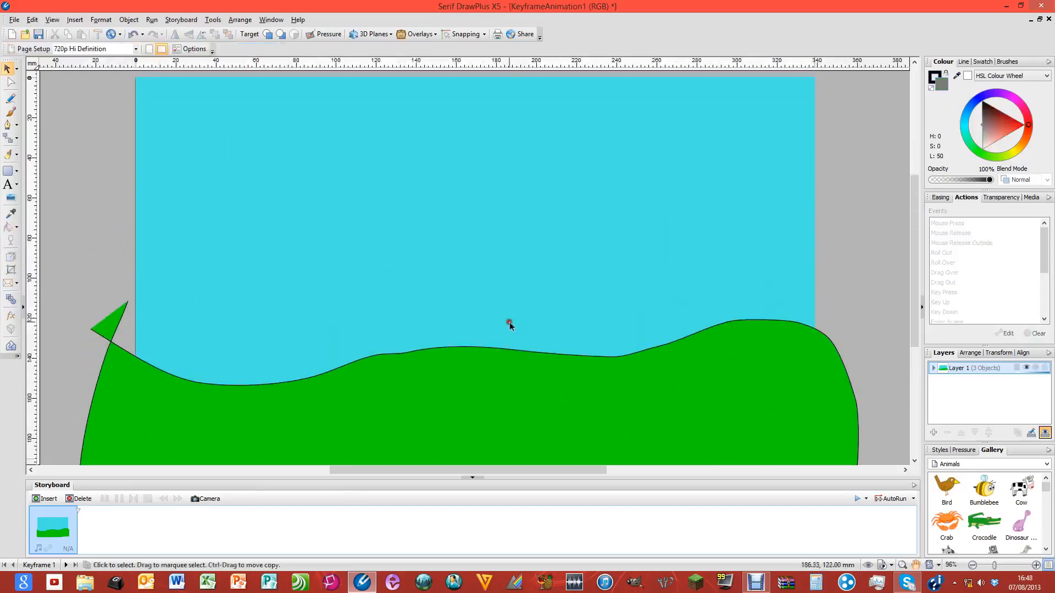
scroll(508, 324, "down", 2)
Move the green hill higher on the page so it covers more of the bottom
left_click(457, 355)
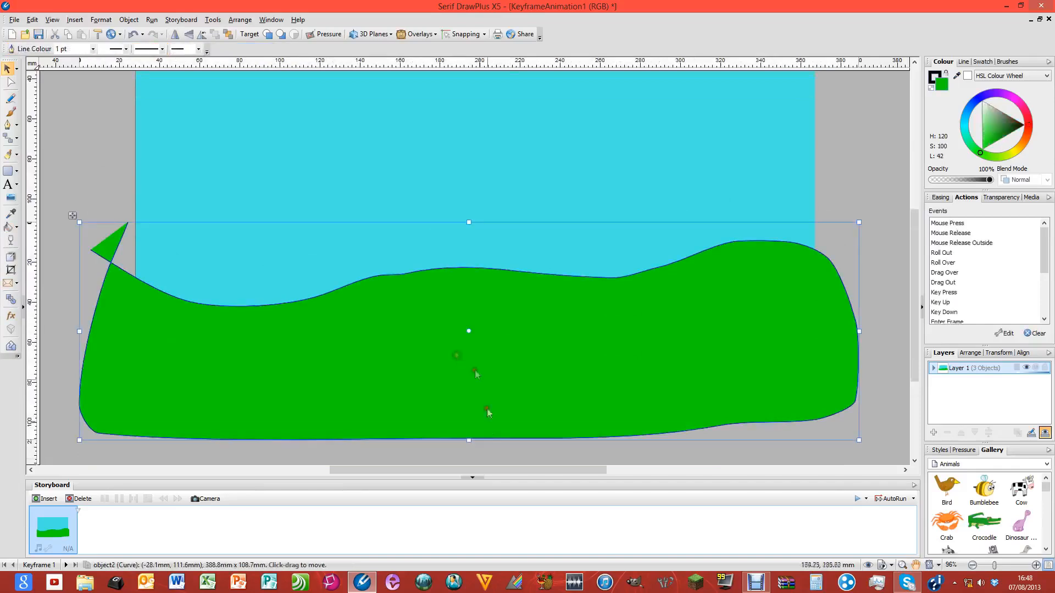
scroll(621, 273, "up", 2)
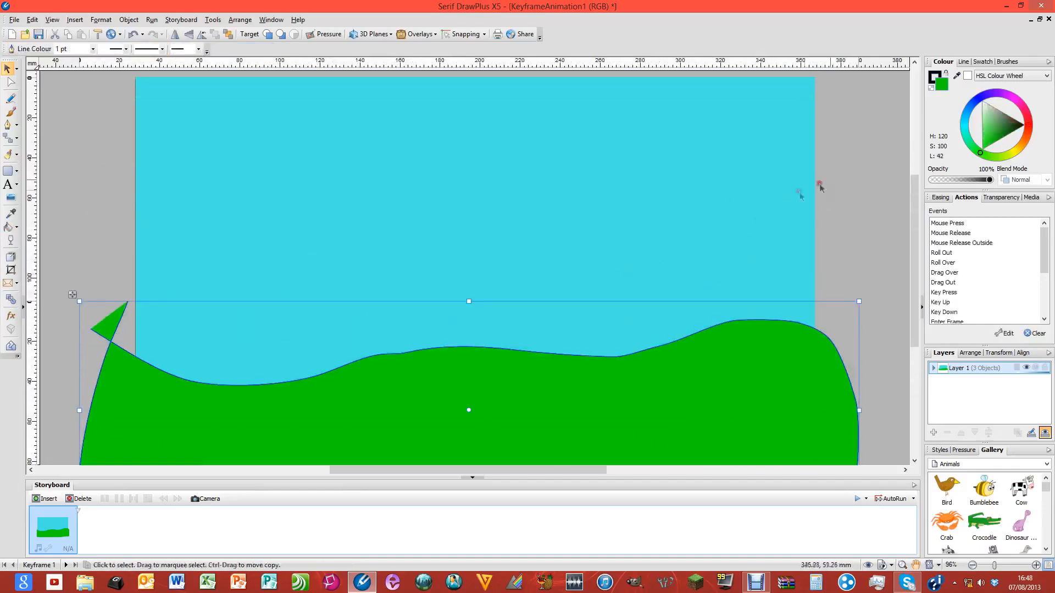
left_click(838, 181)
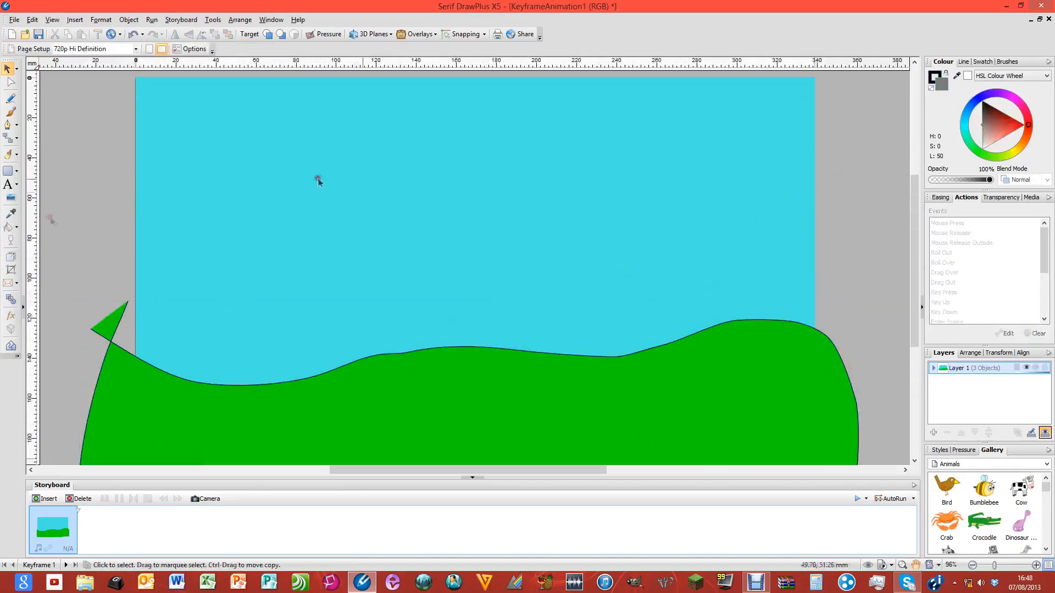
left_click_drag(578, 379, 577, 350)
Preview the sky-and-hill scene as Flash, then close the preview window
left_click(856, 499)
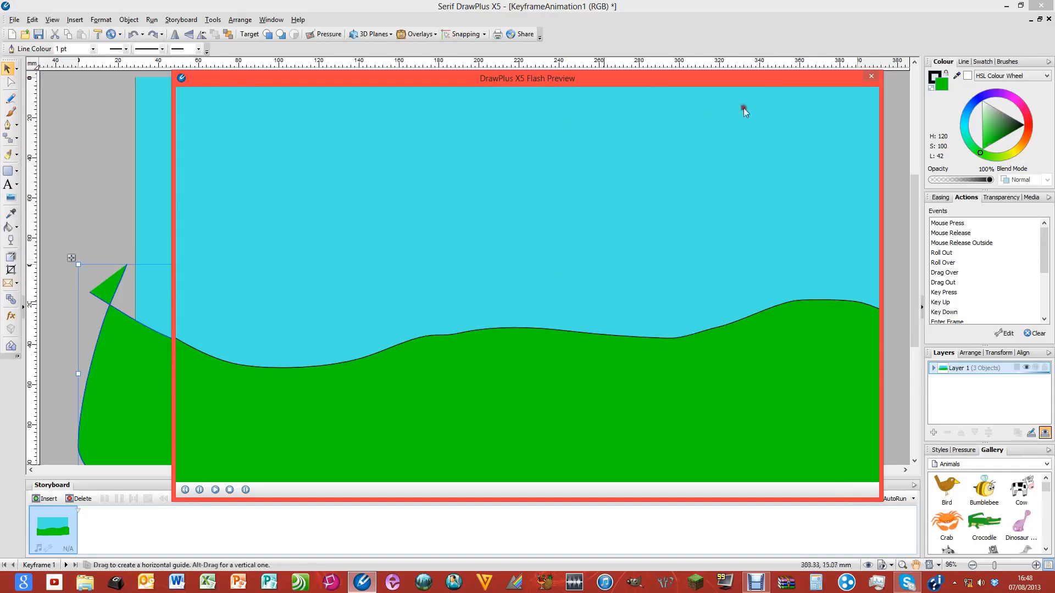
left_click(873, 78)
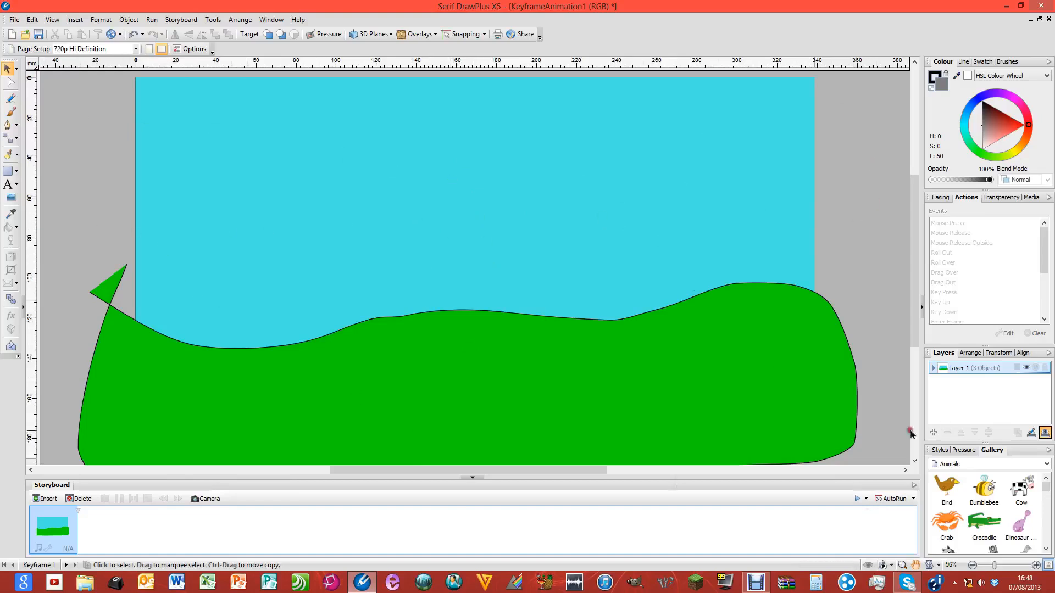
left_click(939, 450)
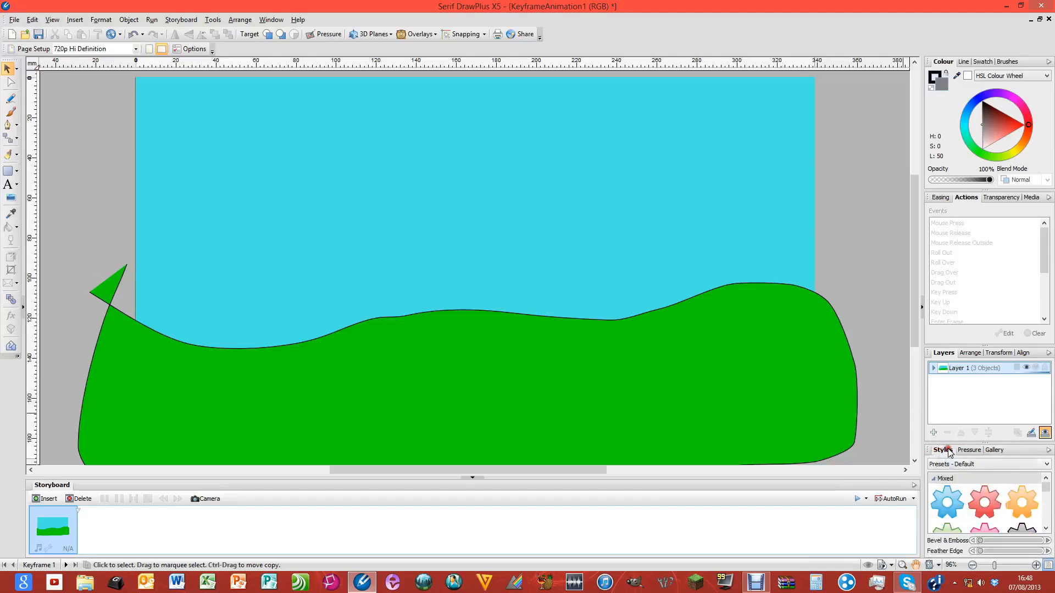
left_click(992, 451)
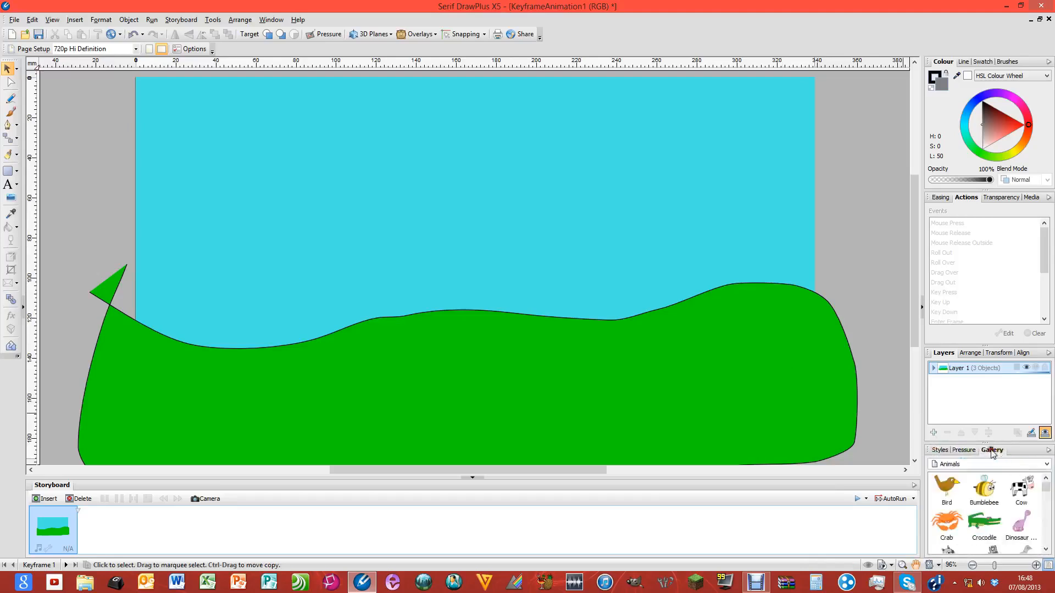
left_click(997, 465)
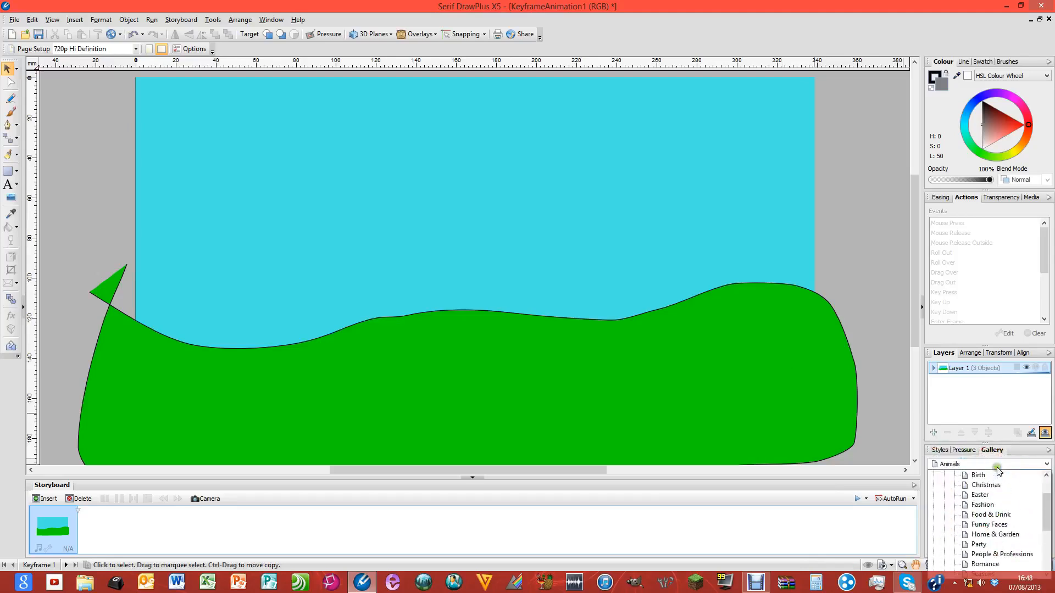
left_click(1007, 487)
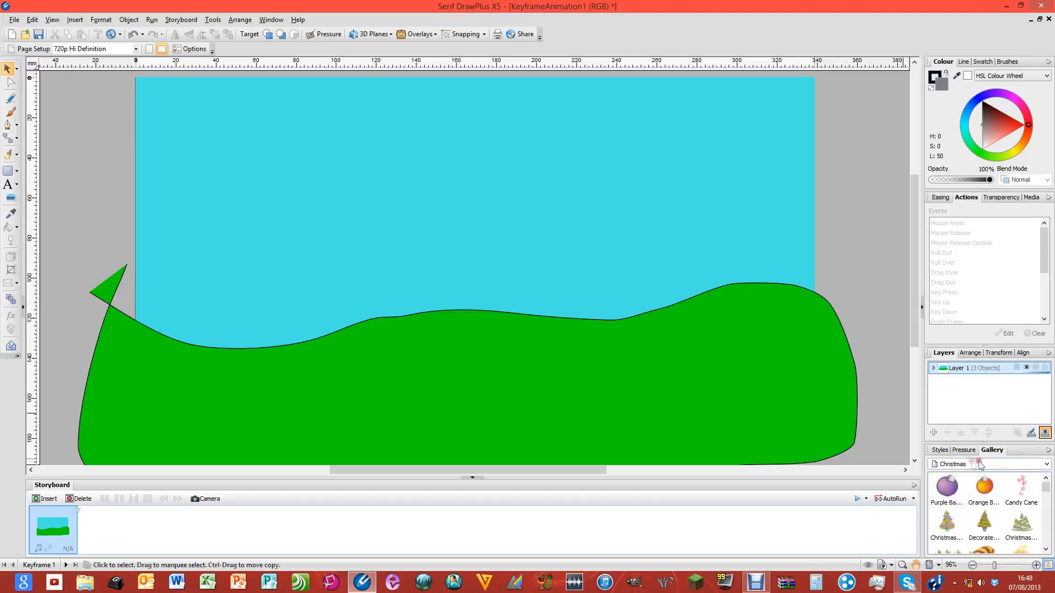
left_click_drag(1050, 485, 1046, 532)
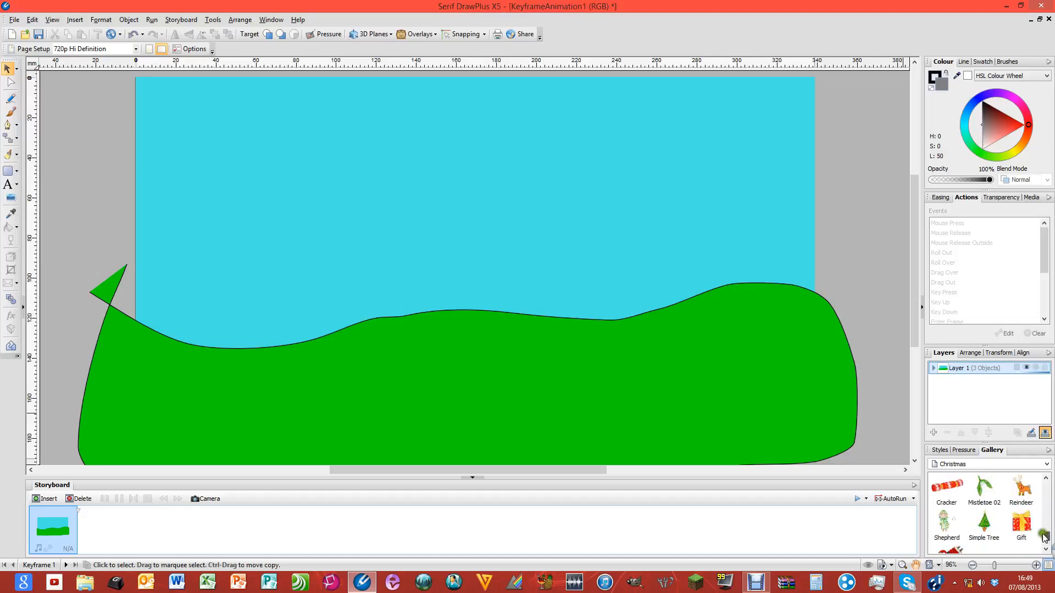
left_click(1045, 549)
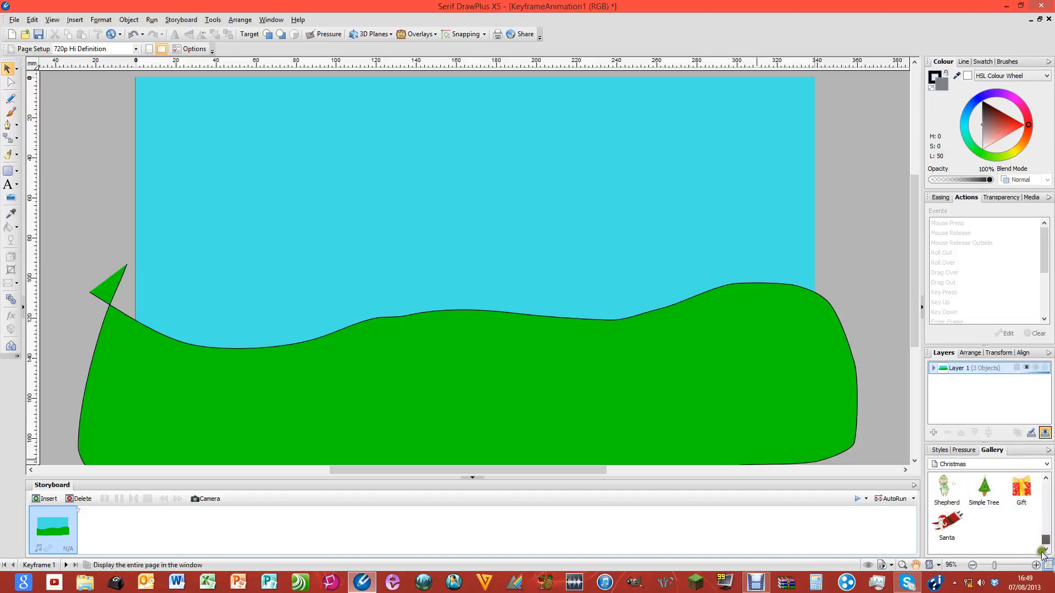
left_click_drag(1045, 541, 1041, 482)
left_click(1044, 465)
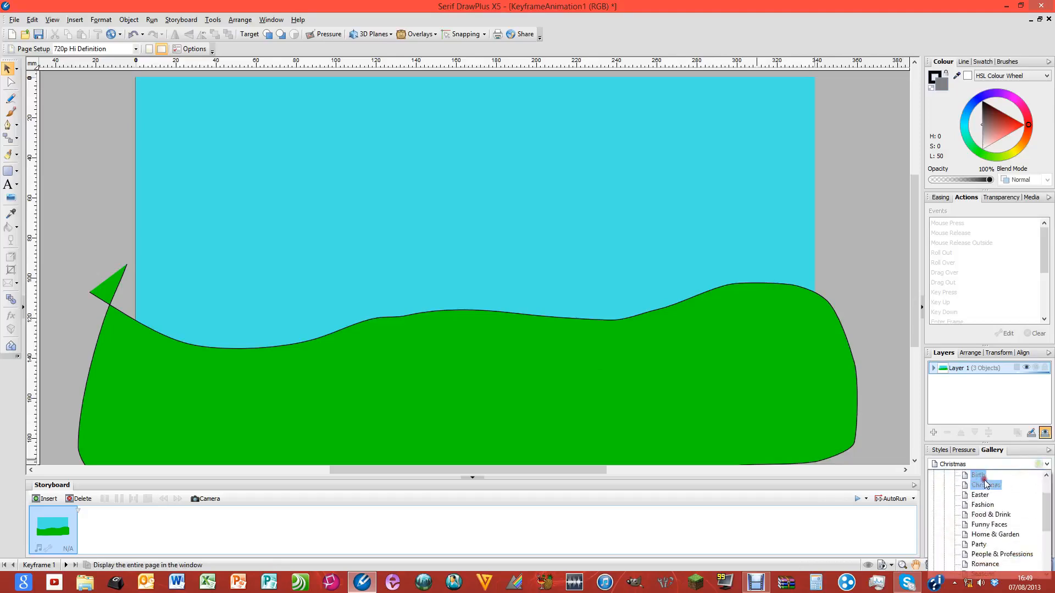
left_click_drag(1048, 514, 1047, 488)
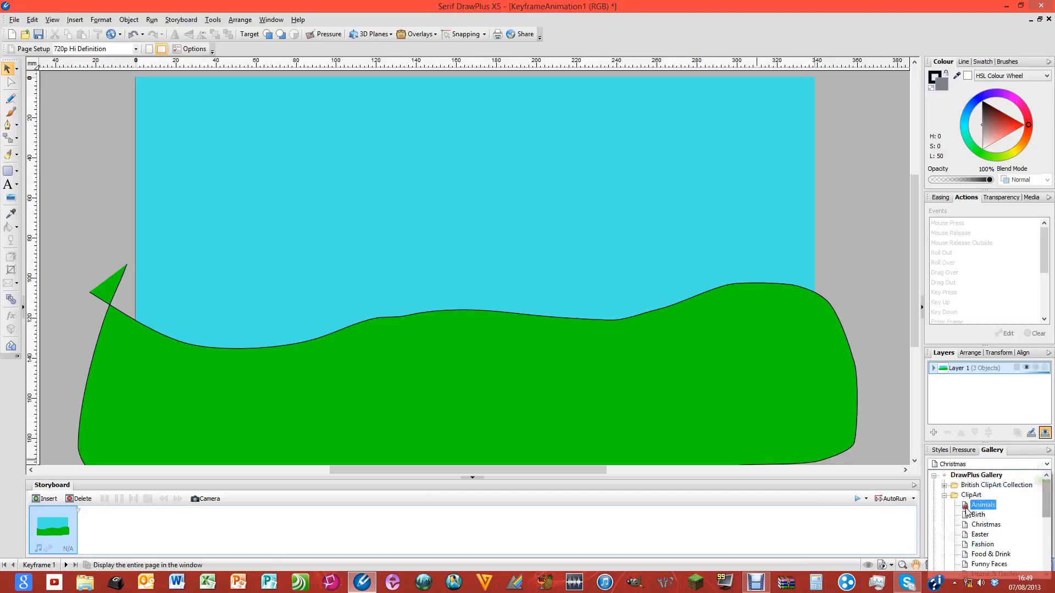
left_click(980, 505)
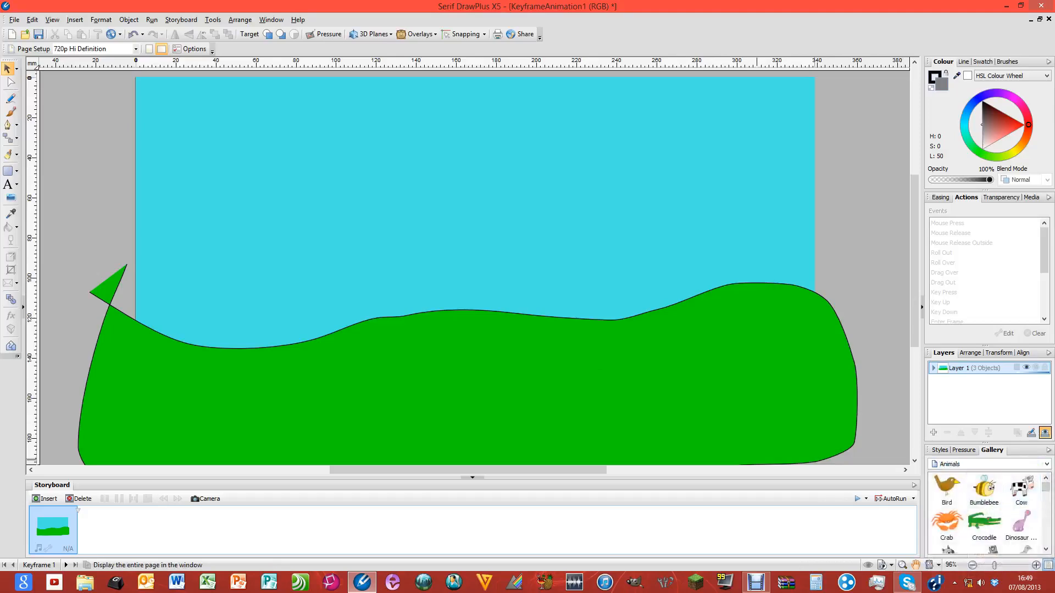
mouse_move(1044, 489)
left_mouse_down()
mouse_move(1046, 540)
mouse_move(1045, 486)
left_mouse_up()
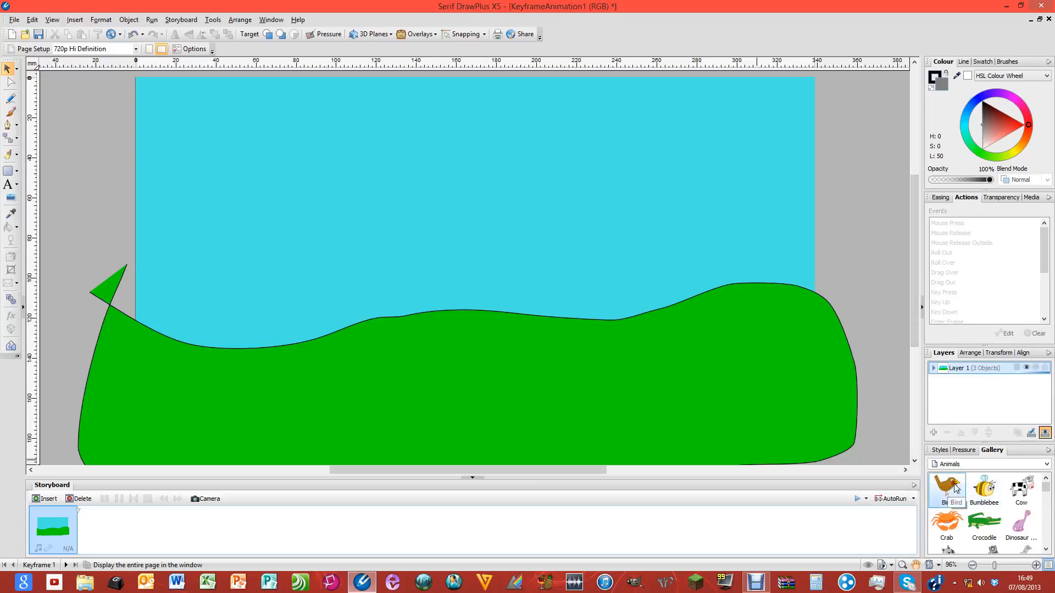
Place the Gallery Bird clip art on the left pasteboard and Ctrl-drag a copy below it
left_click_drag(960, 489, 216, 83)
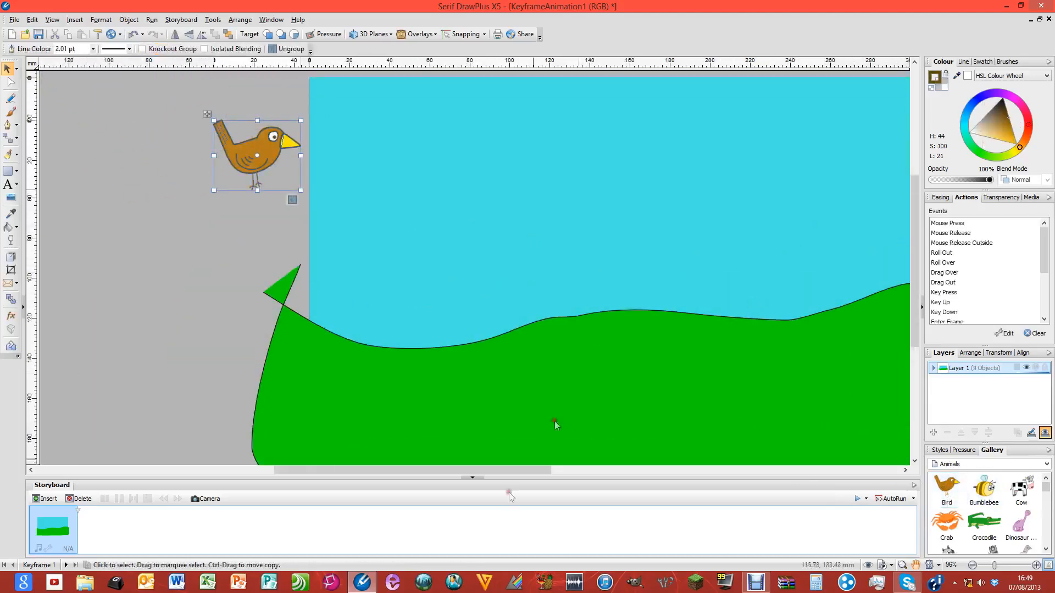
left_click_drag(506, 471, 556, 470)
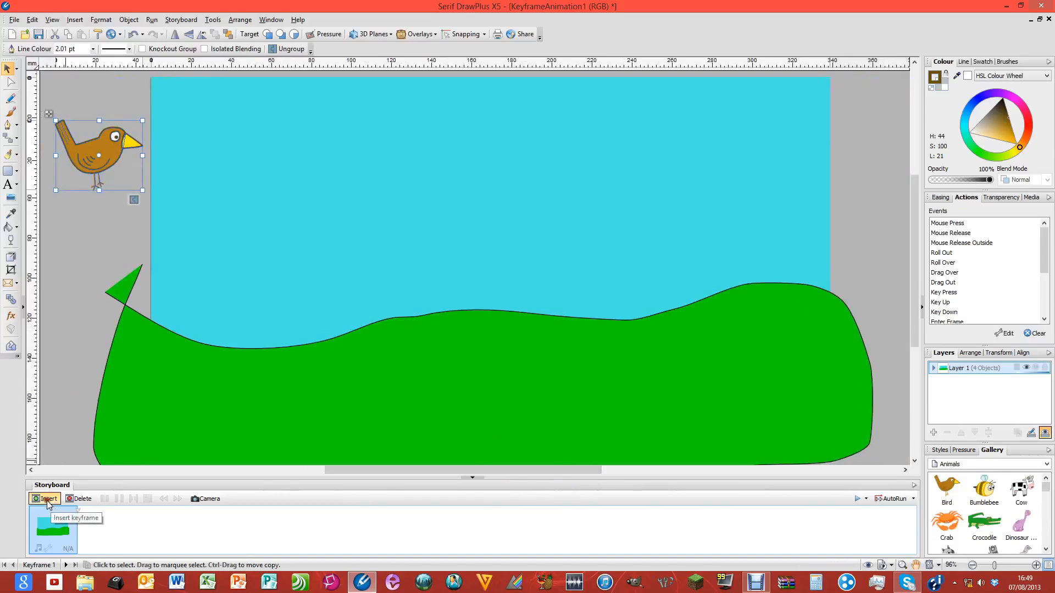
left_click(88, 214)
left_click_drag(112, 154, 111, 142)
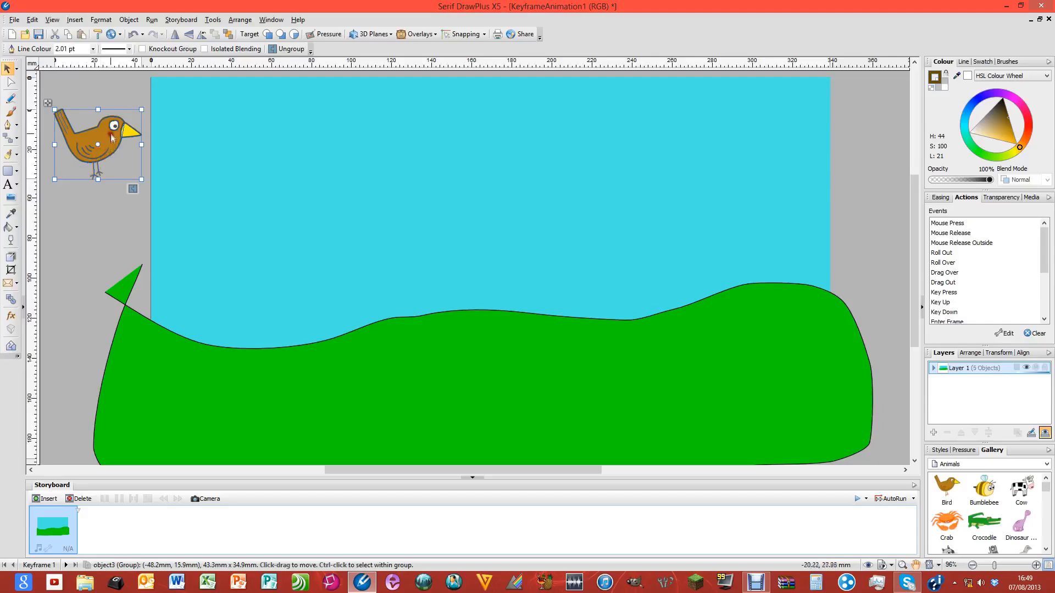
left_click_drag(108, 135, 109, 203)
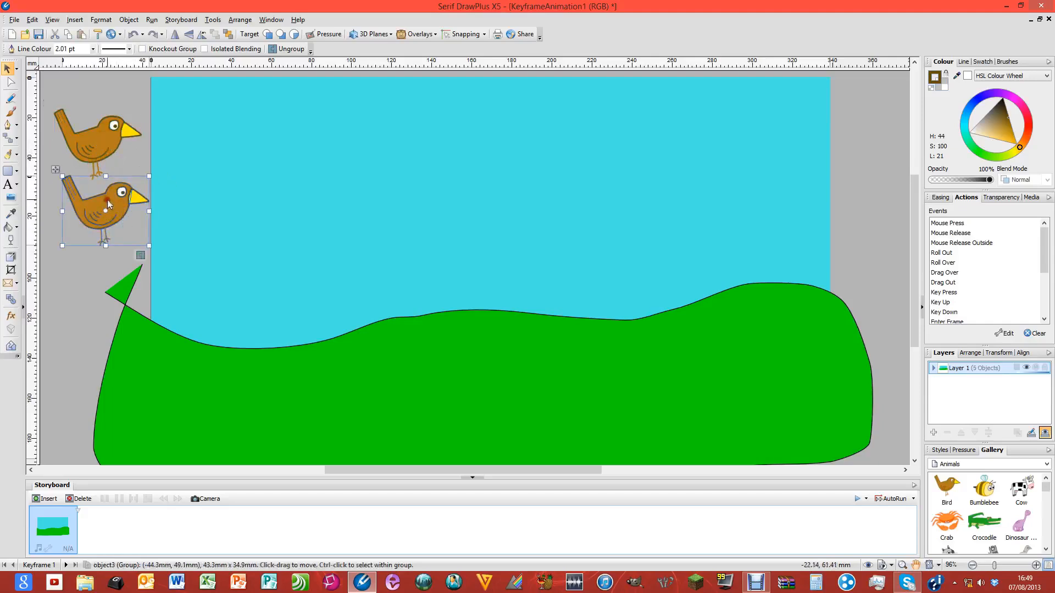
Flip the lower bird horizontally and move it just off the page's right edge
left_click(176, 35)
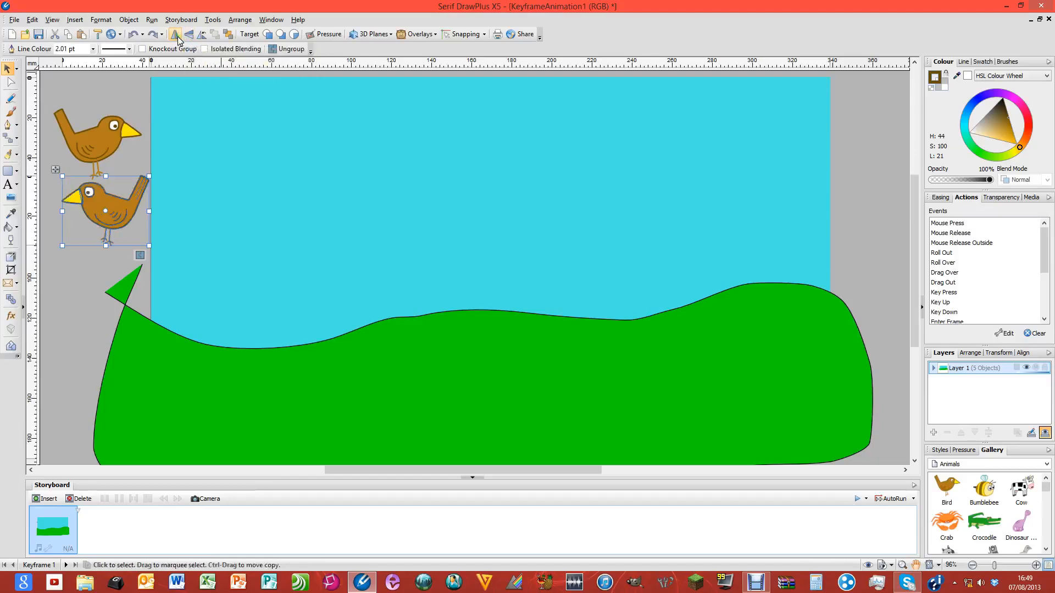
left_click_drag(113, 206, 890, 233)
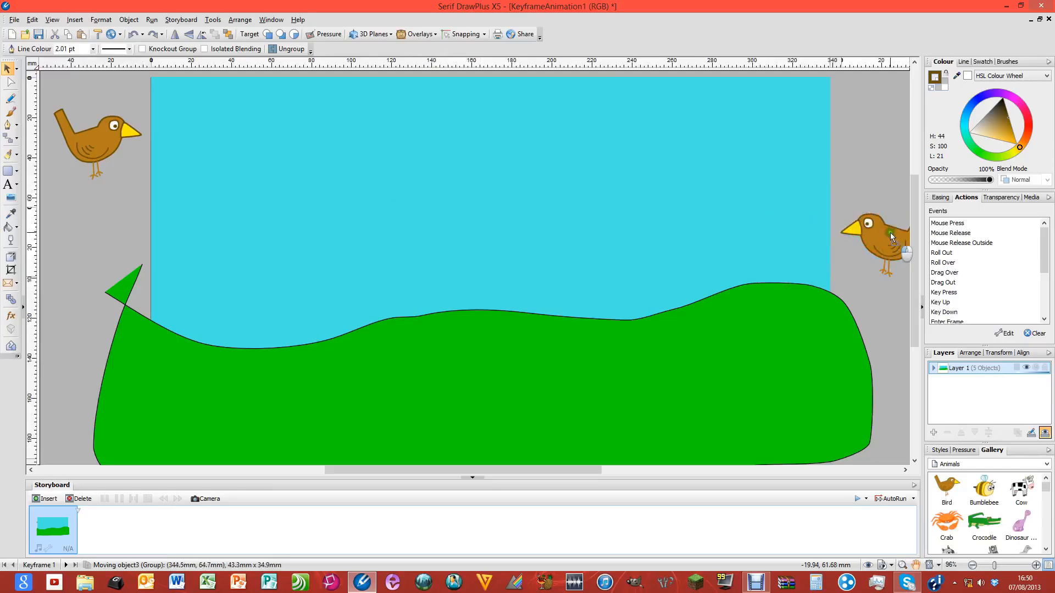
mouse_move(890, 232)
left_mouse_down()
mouse_move(99, 229)
mouse_move(98, 217)
mouse_move(179, 238)
mouse_move(219, 226)
mouse_move(314, 256)
mouse_move(713, 224)
mouse_move(879, 263)
mouse_move(894, 251)
mouse_move(888, 215)
left_mouse_up()
left_click(104, 208)
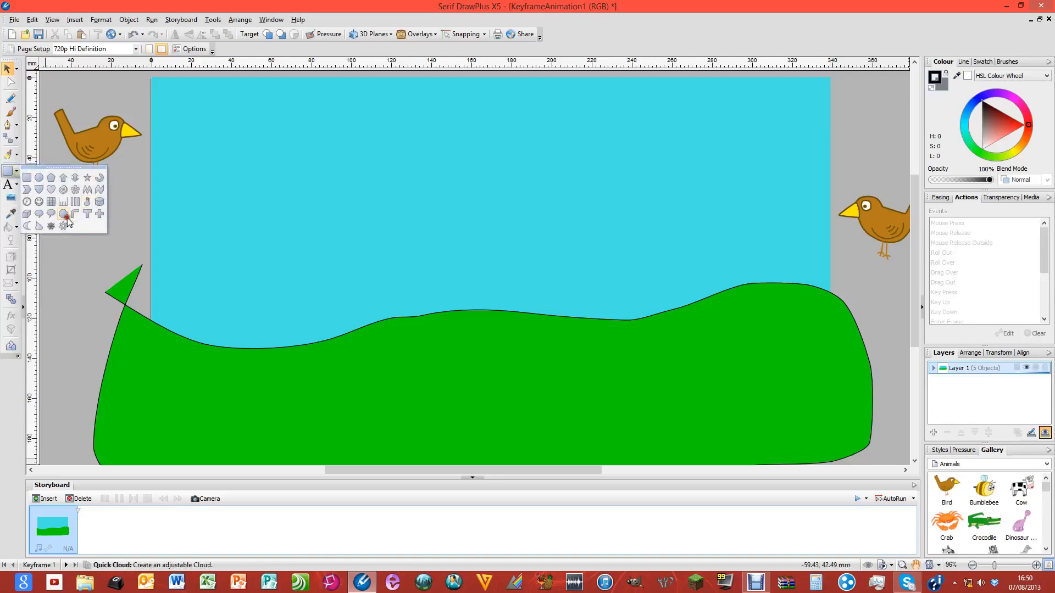
left_click(65, 218)
left_click_drag(177, 104, 319, 195)
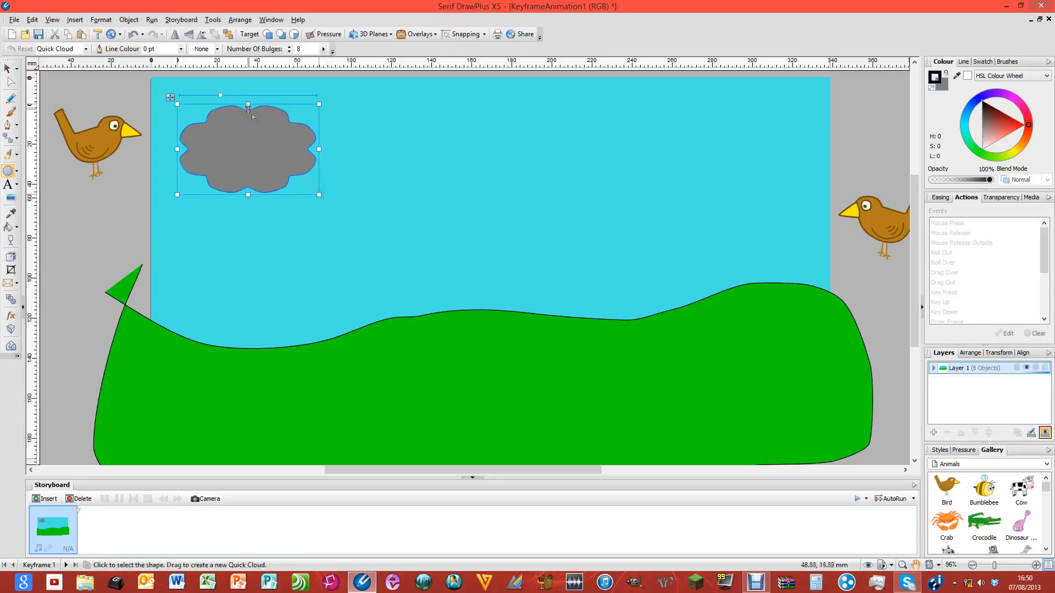
mouse_move(221, 95)
left_mouse_down()
mouse_move(317, 99)
mouse_move(210, 103)
left_mouse_up()
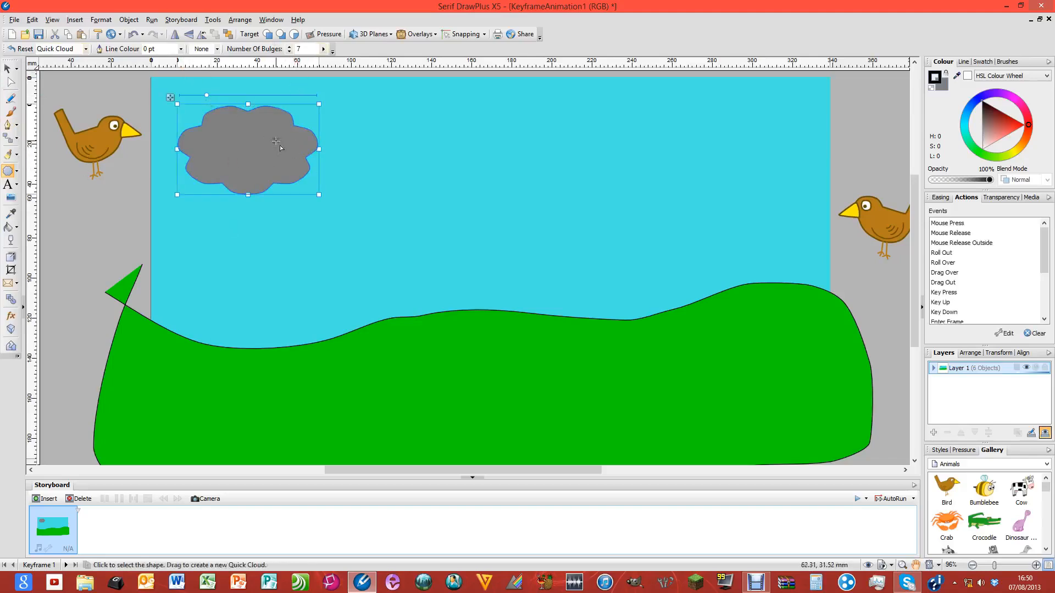
key("Delete")
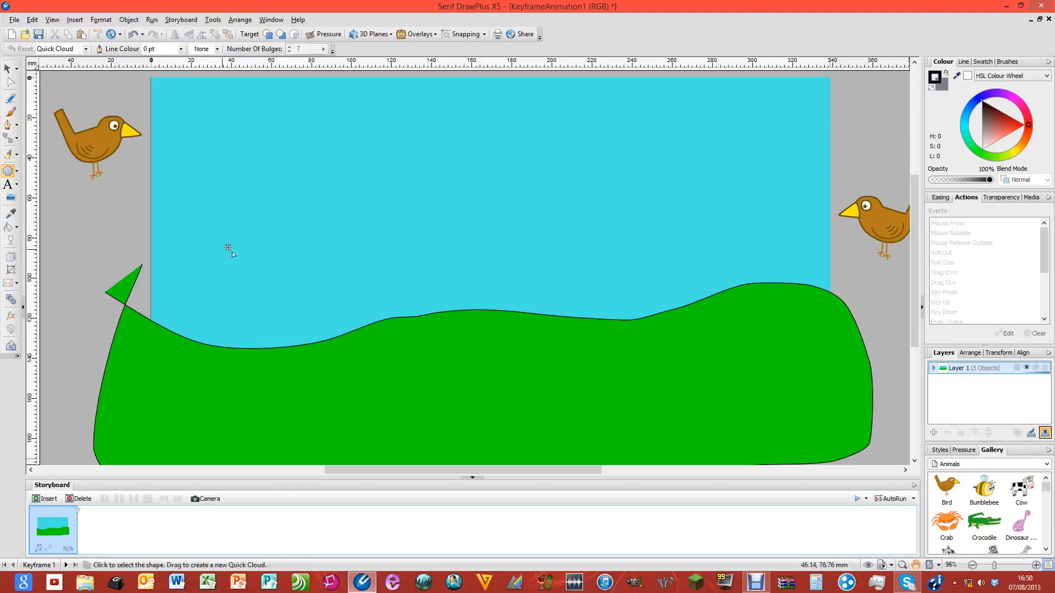
Insert nine 1000 ms keyframes after Keyframe 1, then select keyframe 10
left_click(48, 500)
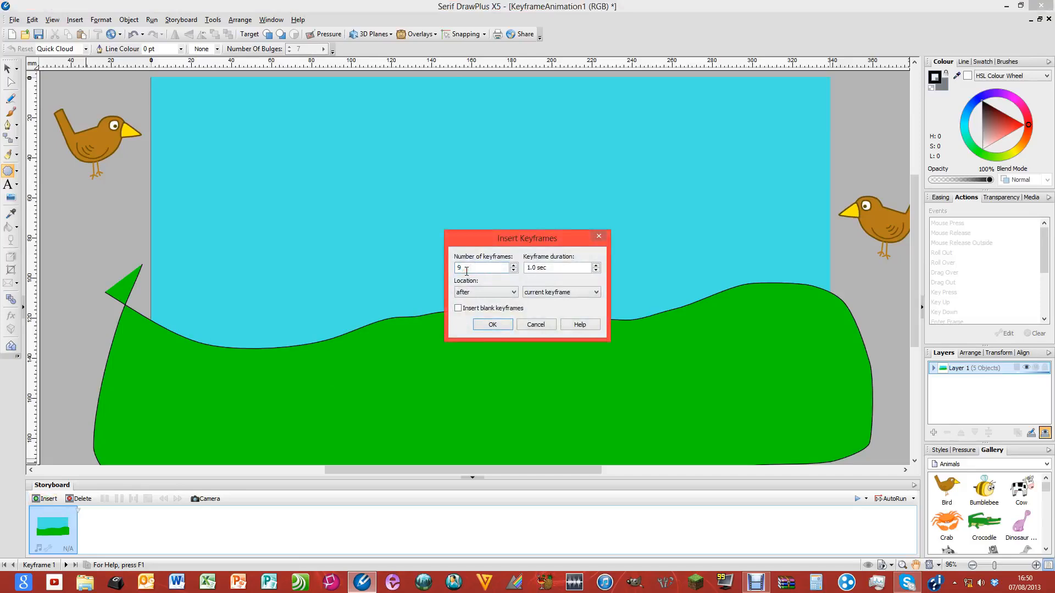
left_click(506, 324)
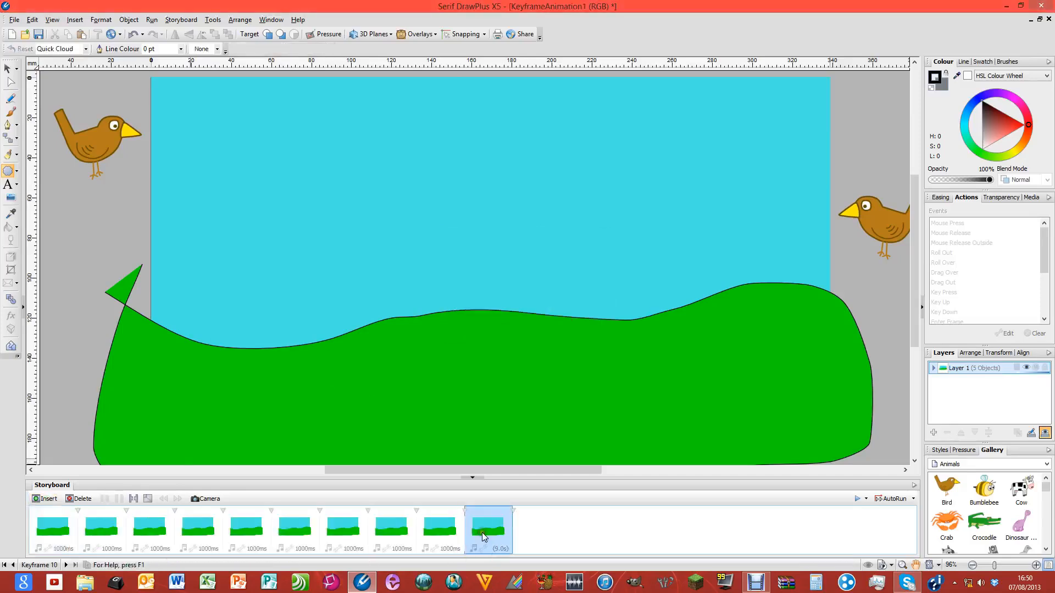
left_click(60, 537)
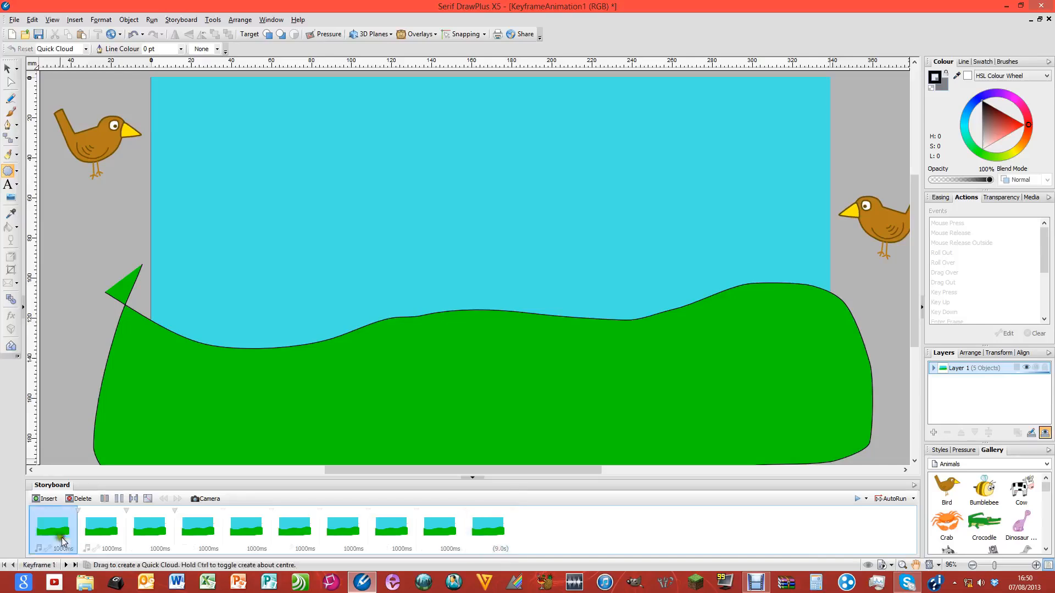
left_click(478, 547)
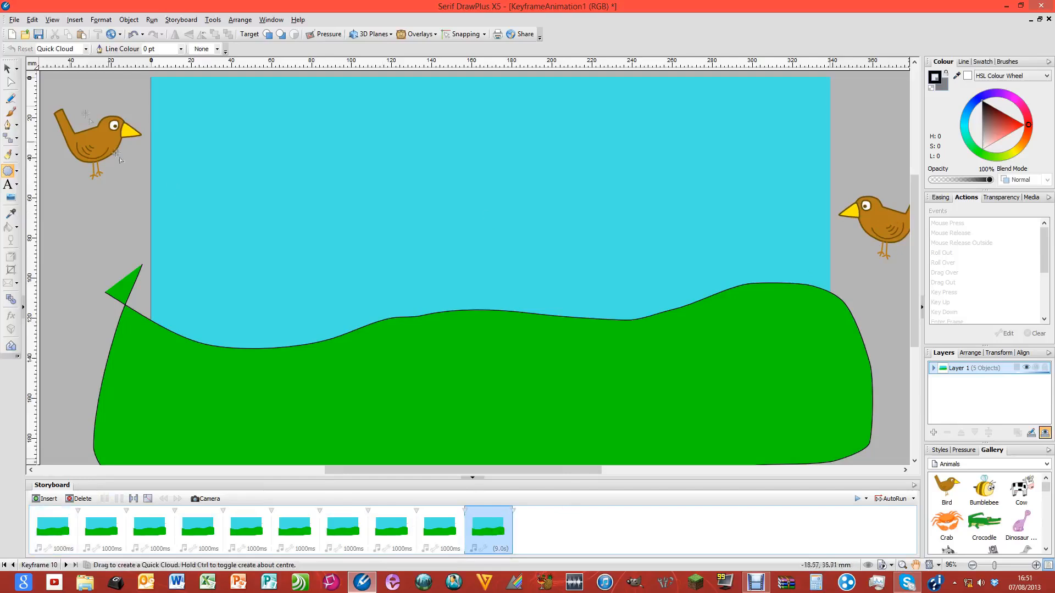
In keyframe 10, move the right bird to the left and the left bird to the top right, then preview the animation
left_click(7, 68)
left_click(882, 221)
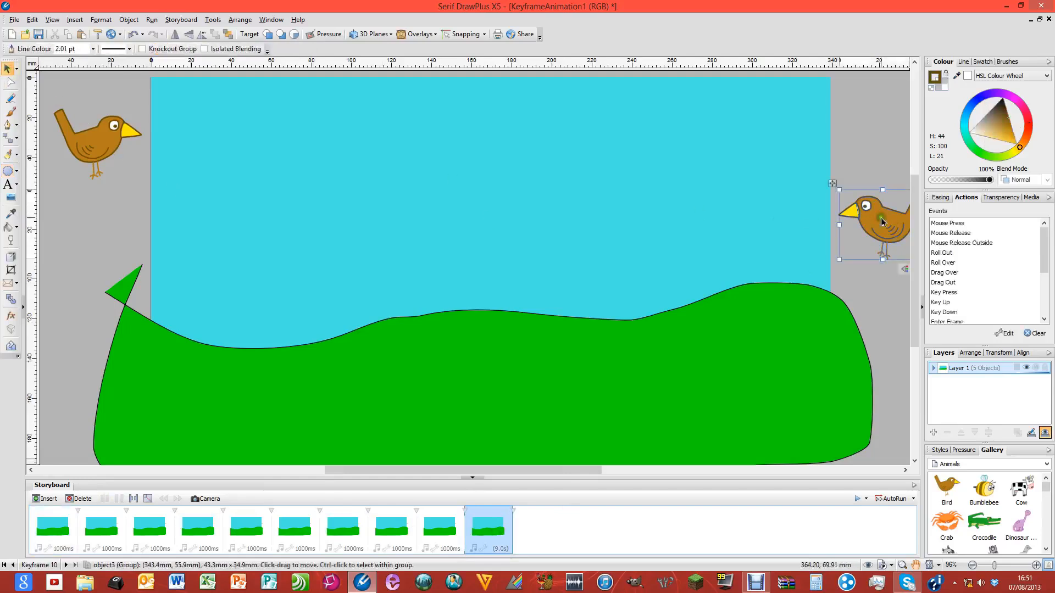
left_click_drag(888, 213, 107, 227)
left_click(100, 137)
left_click_drag(100, 137, 883, 141)
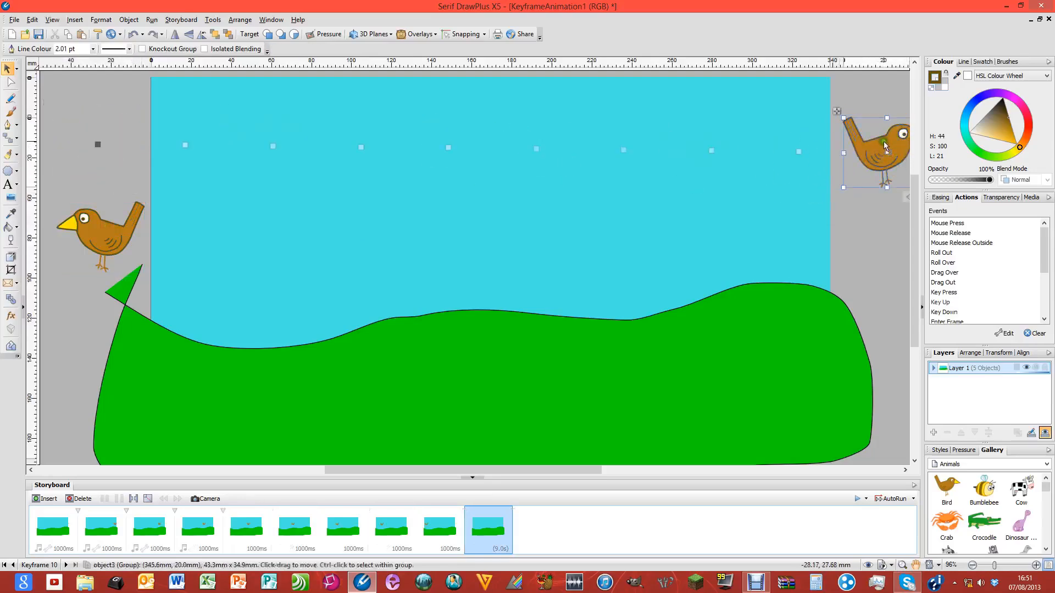
left_click(881, 500)
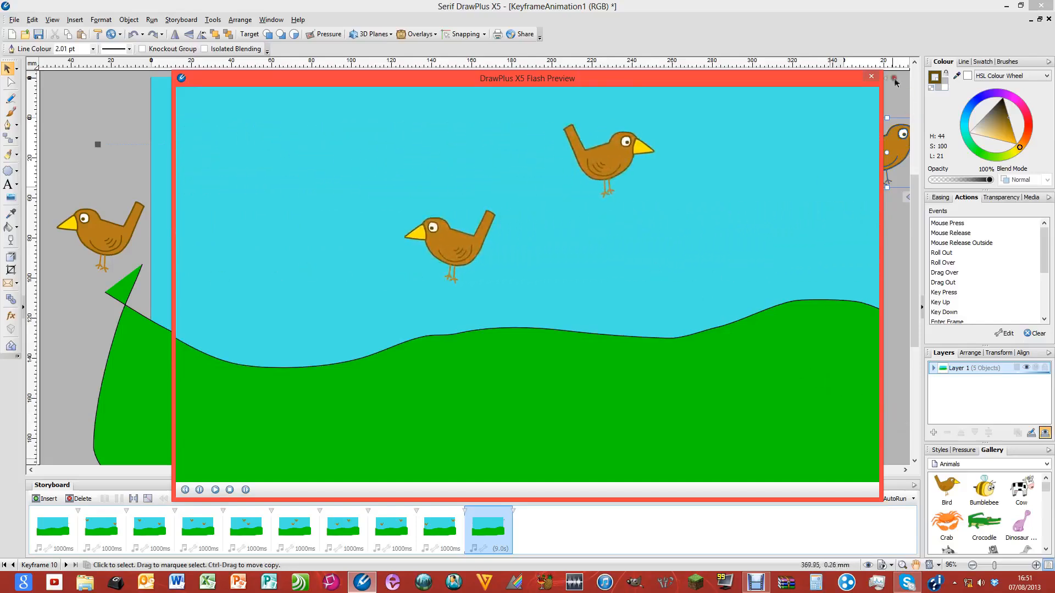
Close the Flash Preview window
left_click(871, 77)
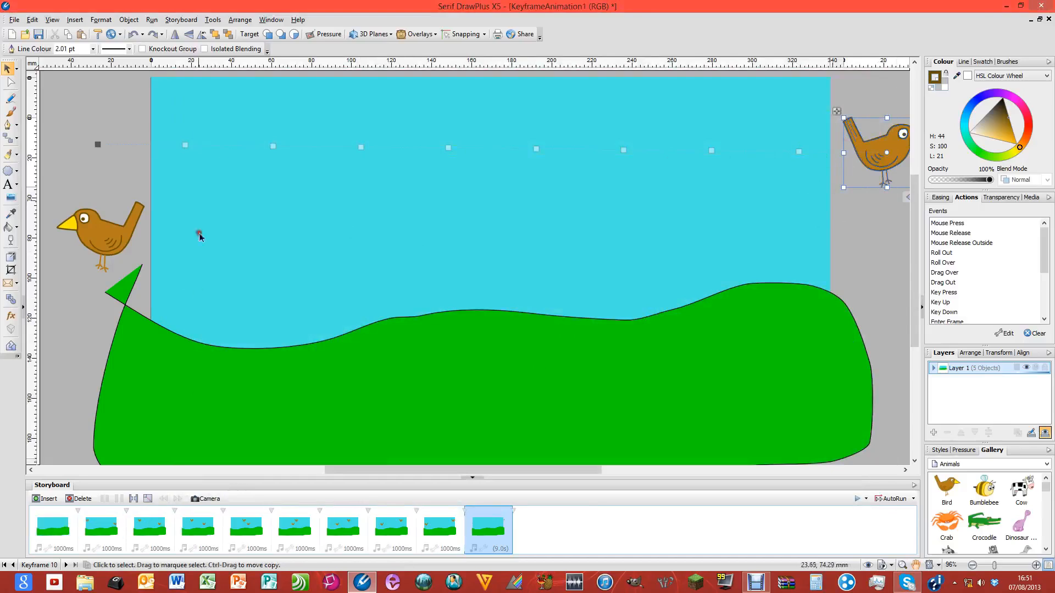
In keyframe 3, lower the left bird and raise the right bird
left_click(273, 144)
left_click_drag(274, 130, 269, 175)
left_click(709, 222)
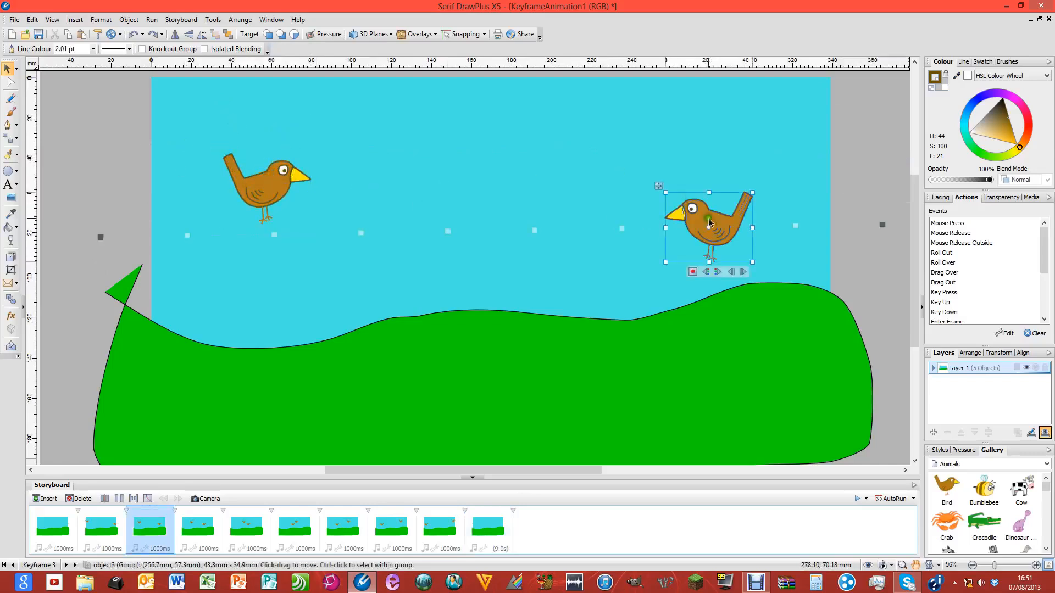
left_click_drag(717, 228, 712, 175)
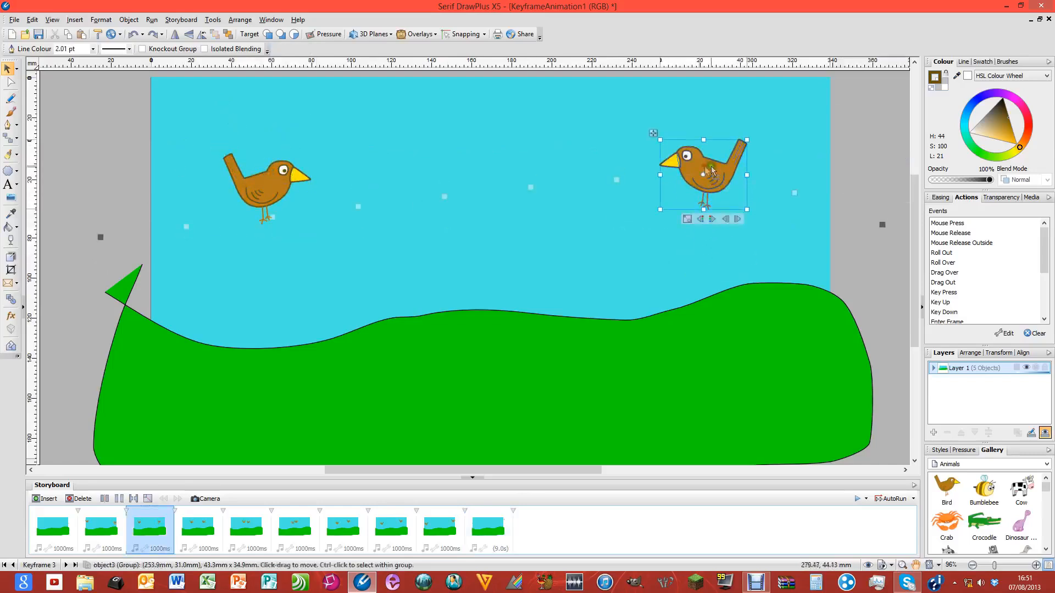
In keyframe 6, lower one bird and raise the upper bird higher in the sky
left_click(443, 199)
left_click_drag(455, 187, 454, 240)
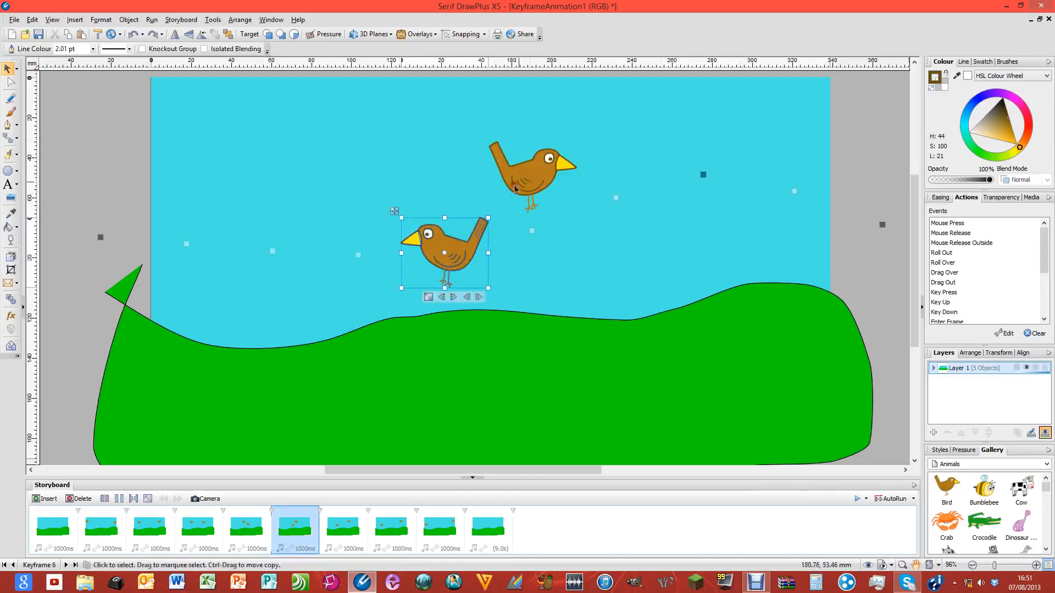
left_click(538, 170)
left_click_drag(538, 170, 540, 137)
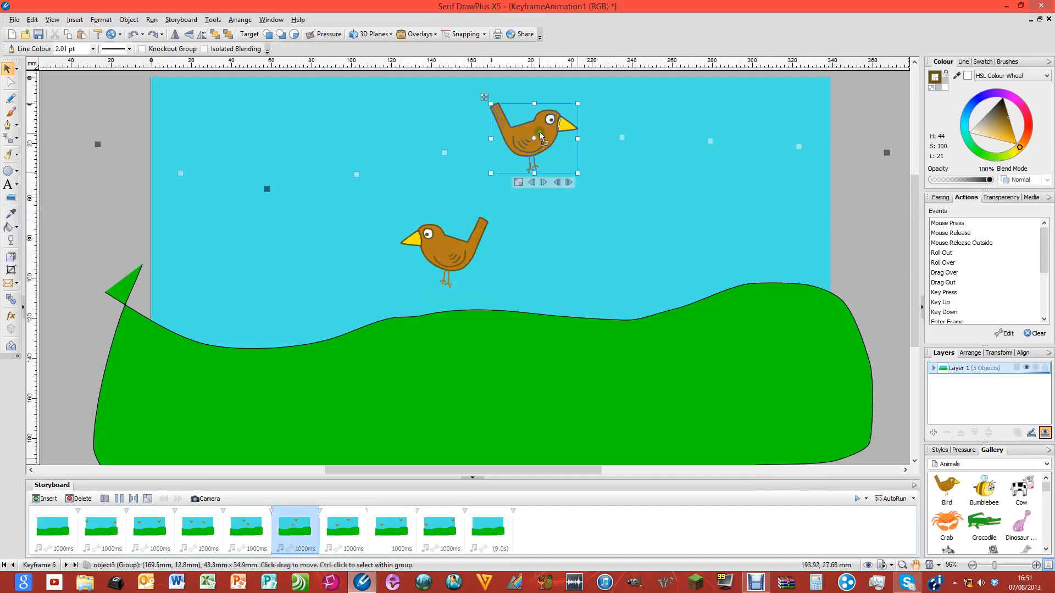
In keyframe 8, lower the right bird and lift the left bird higher
left_click(712, 142)
left_click_drag(723, 135, 722, 190)
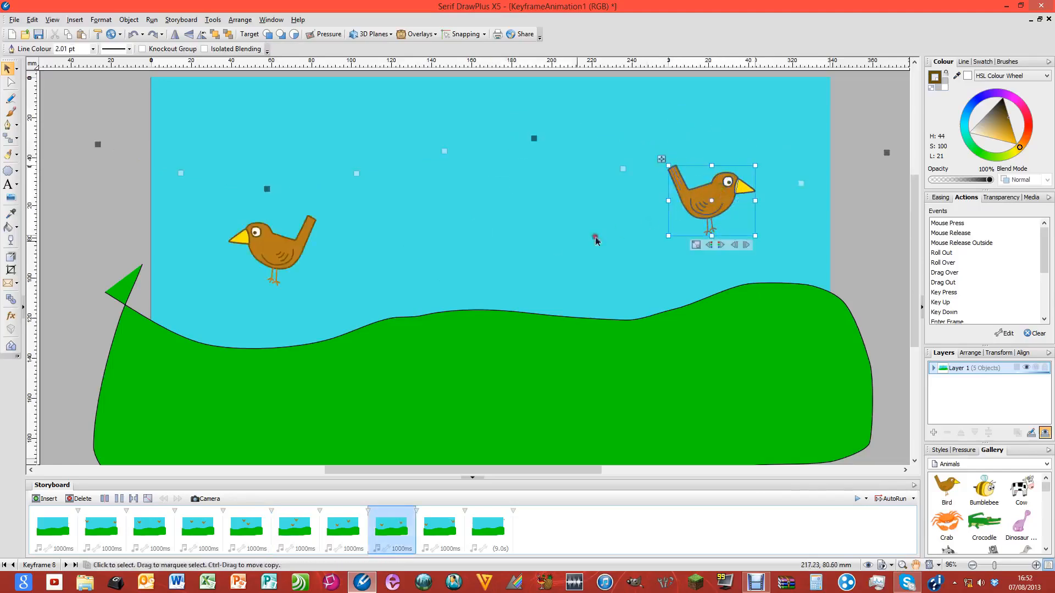
left_click(269, 248)
left_click_drag(279, 246, 271, 173)
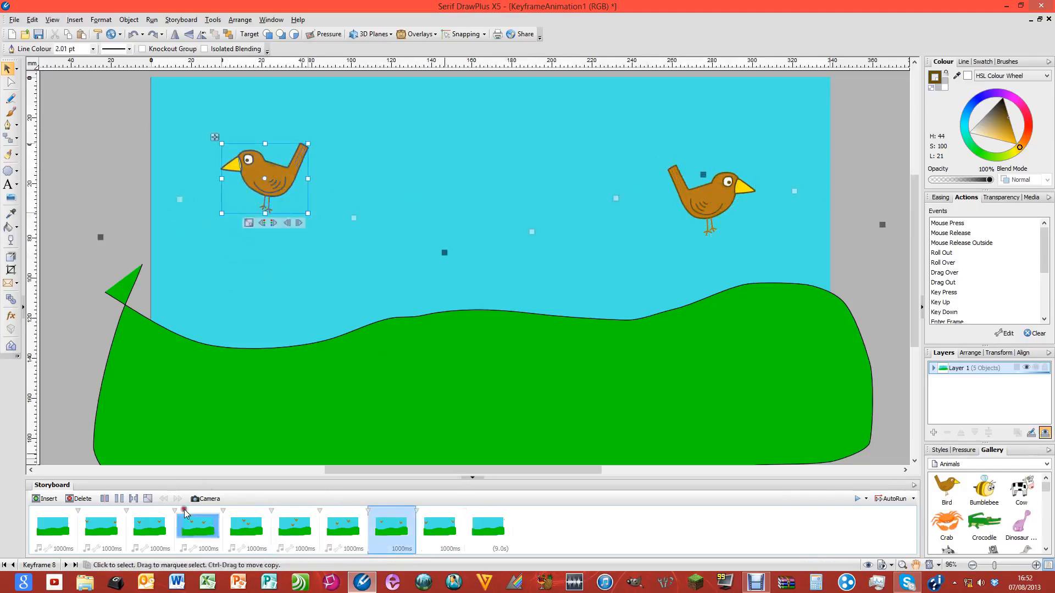
left_click(482, 524)
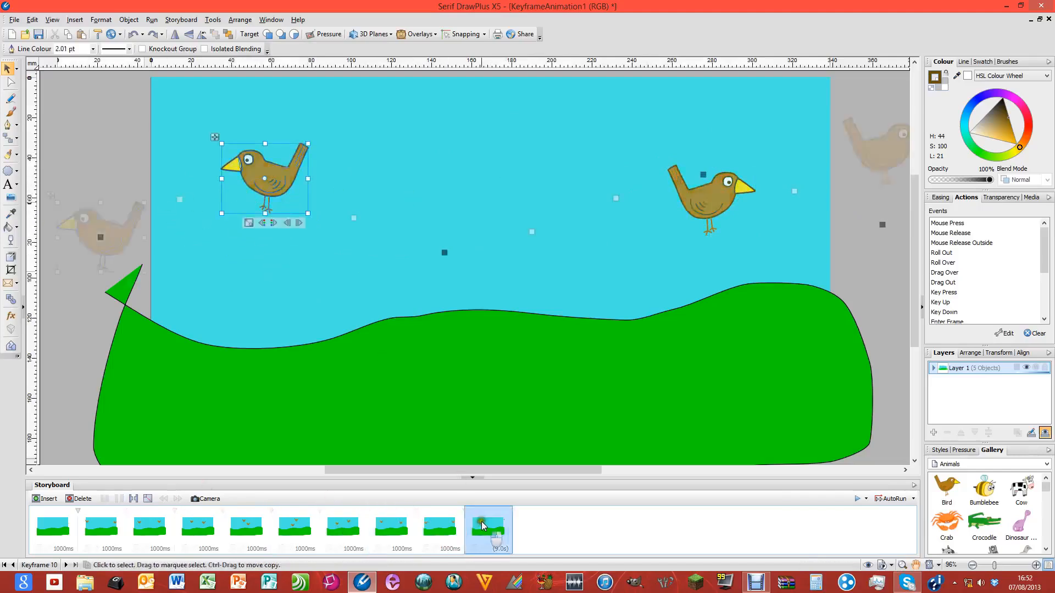
From keyframe 1, play and close the Flash preview, then open keyframe 2
left_click(58, 532)
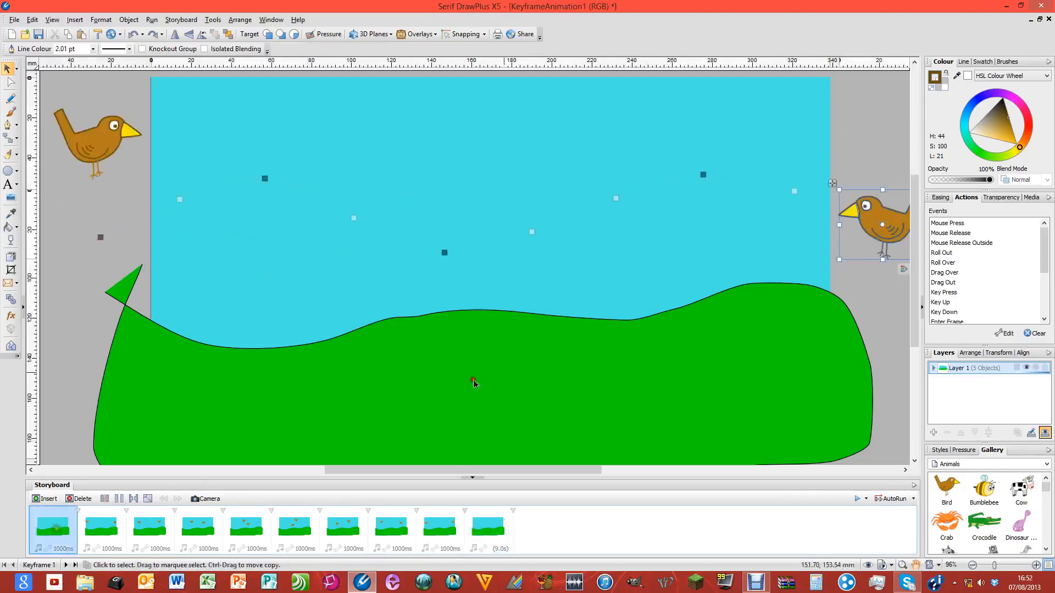
left_click(856, 498)
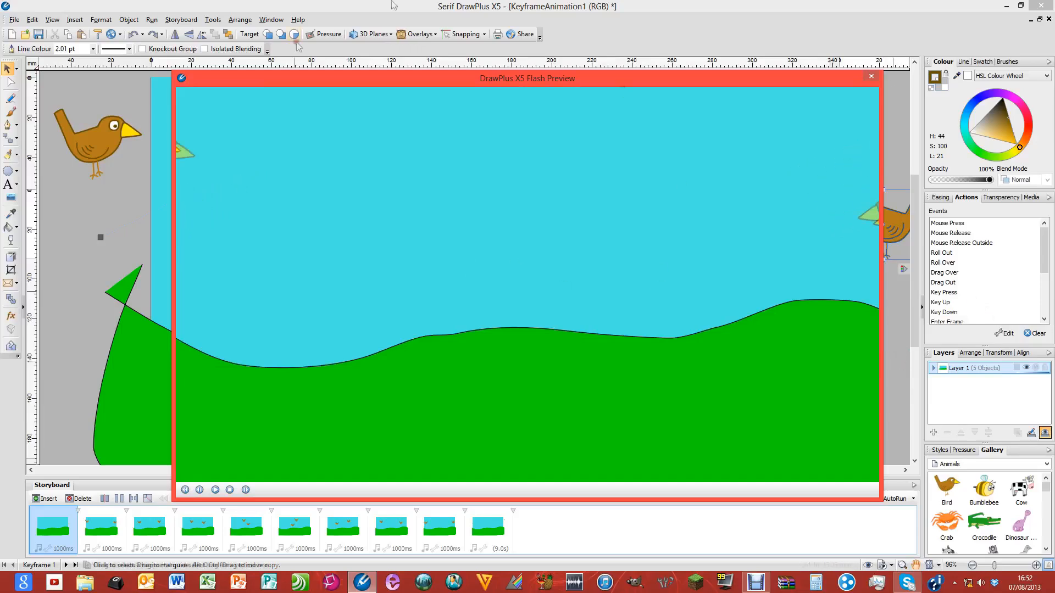
left_click(870, 77)
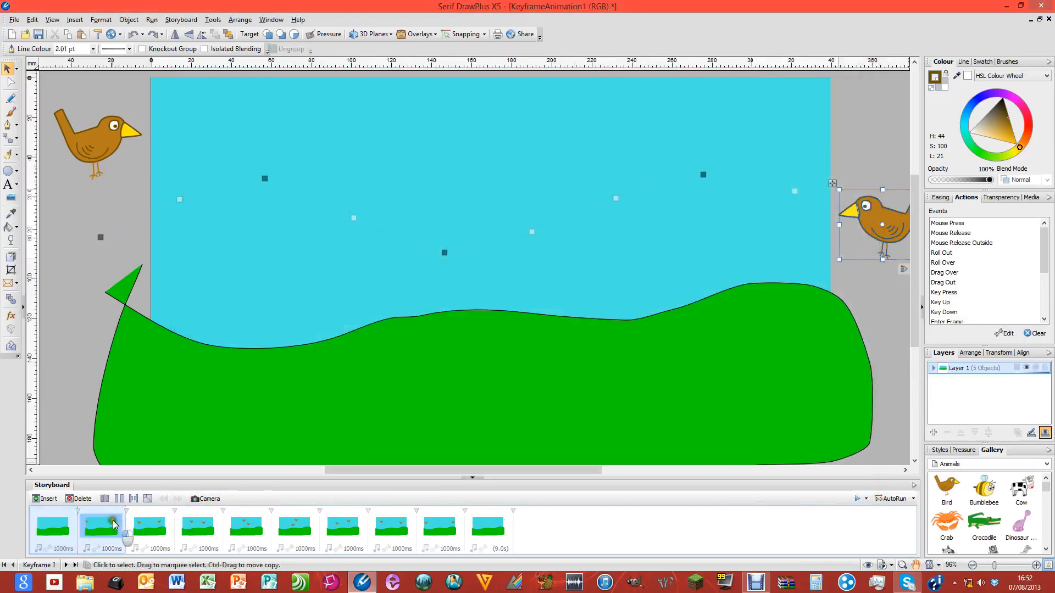
left_click(114, 524)
right_click(114, 524)
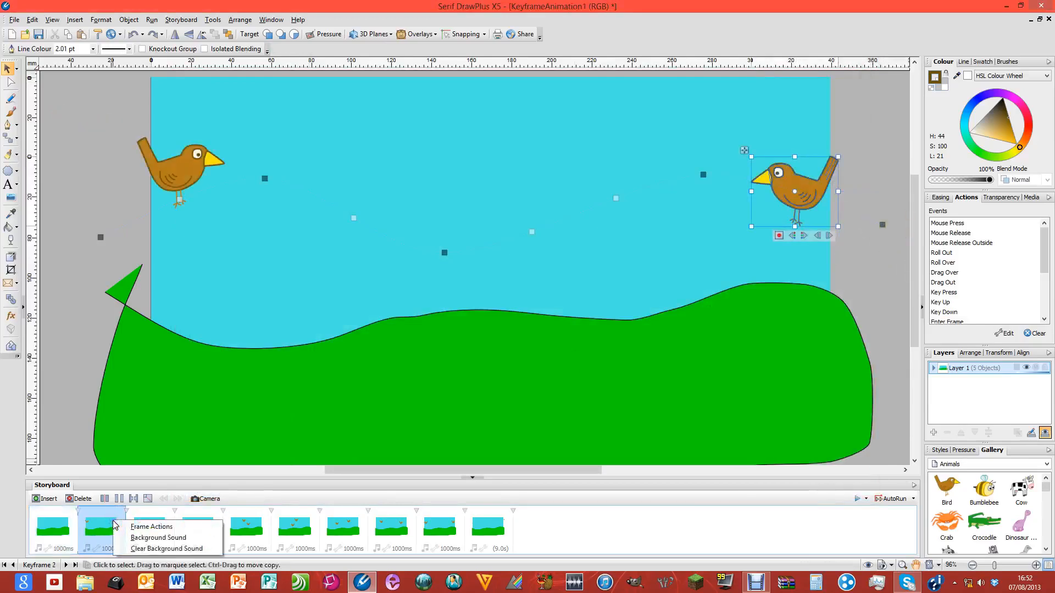
left_click(99, 519)
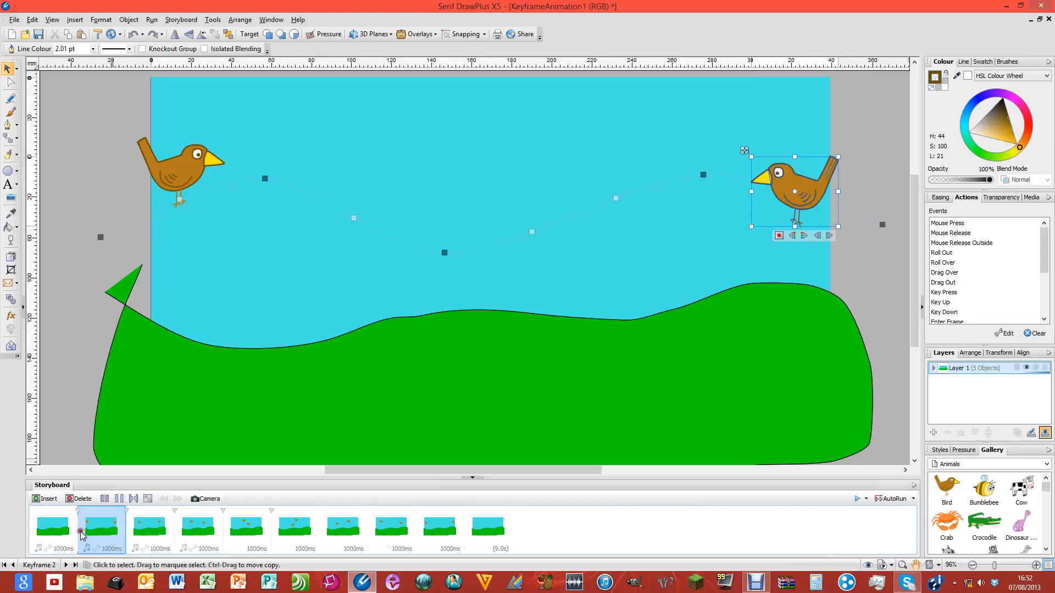
right_click(86, 528)
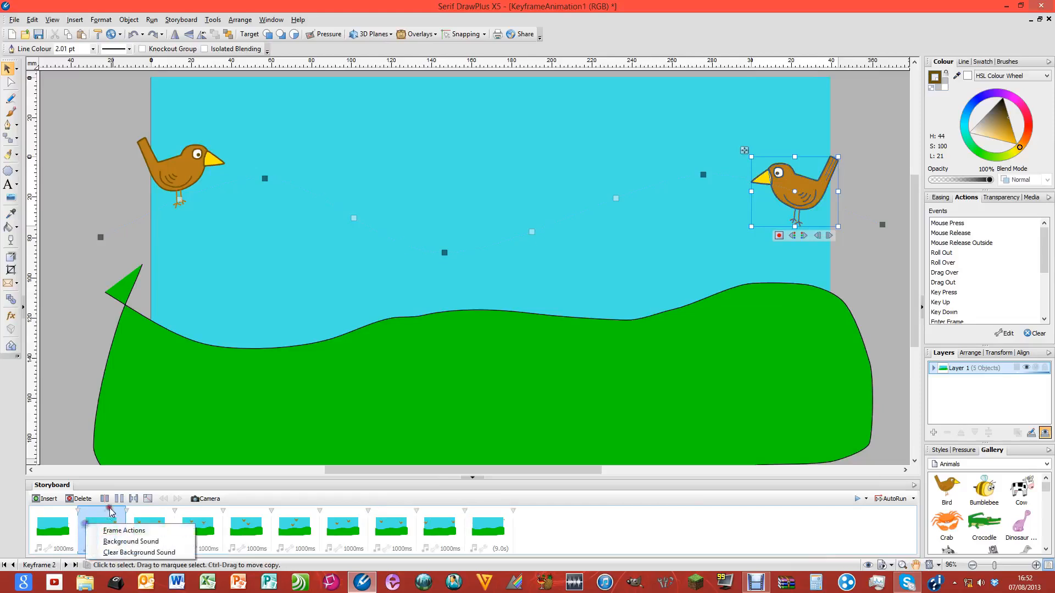
left_click(134, 532)
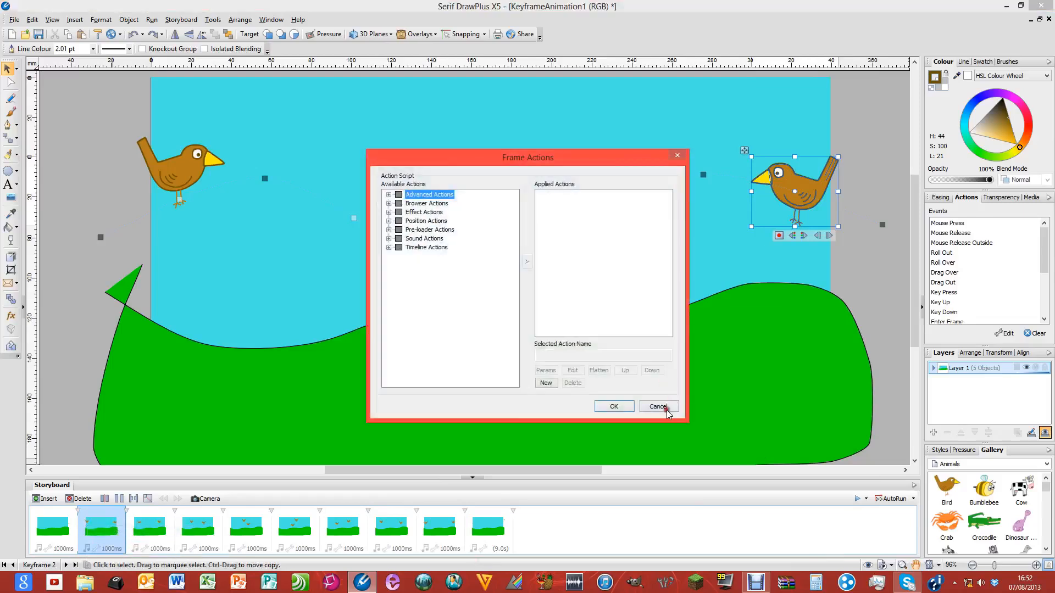
left_click(665, 410)
right_click(80, 520)
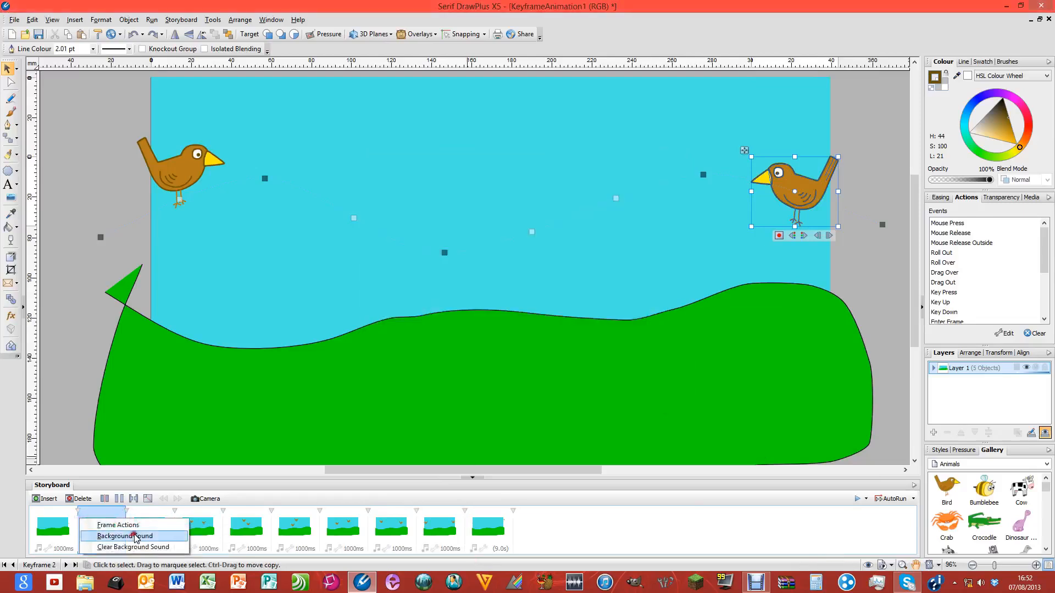
left_click(612, 545)
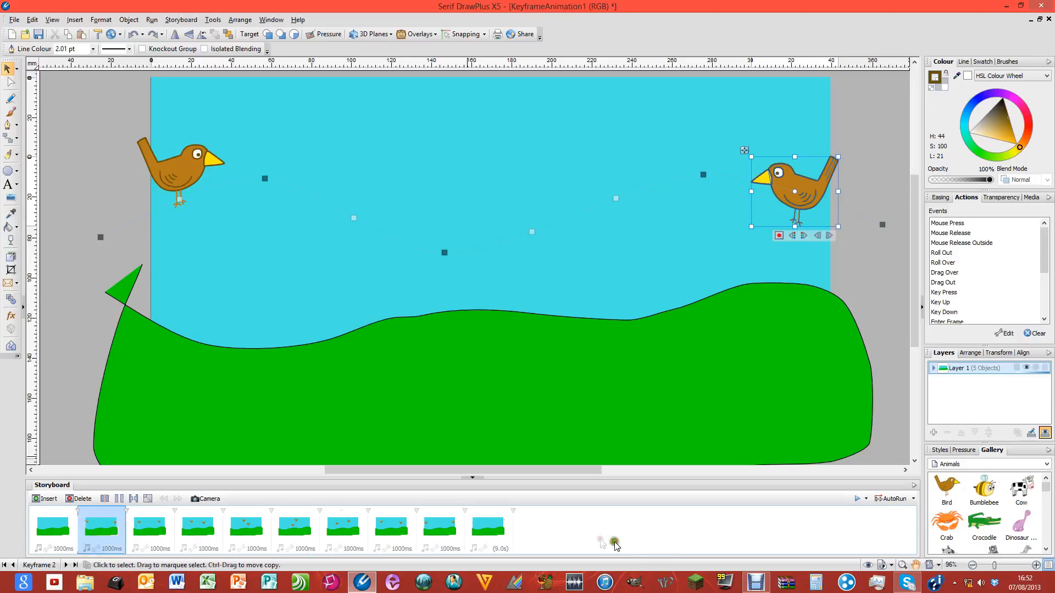
left_click(866, 500)
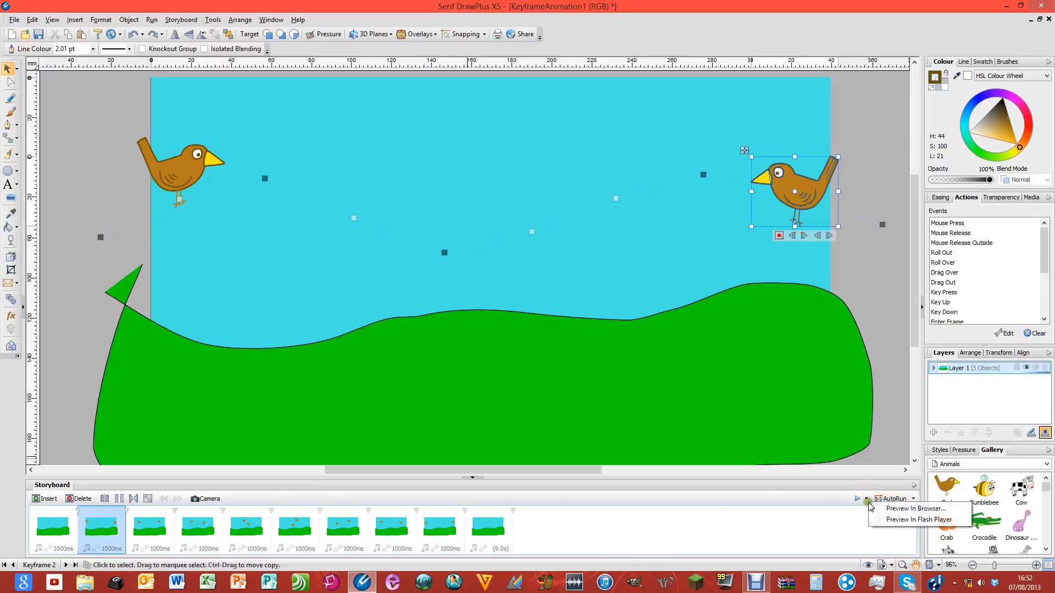
left_click(841, 519)
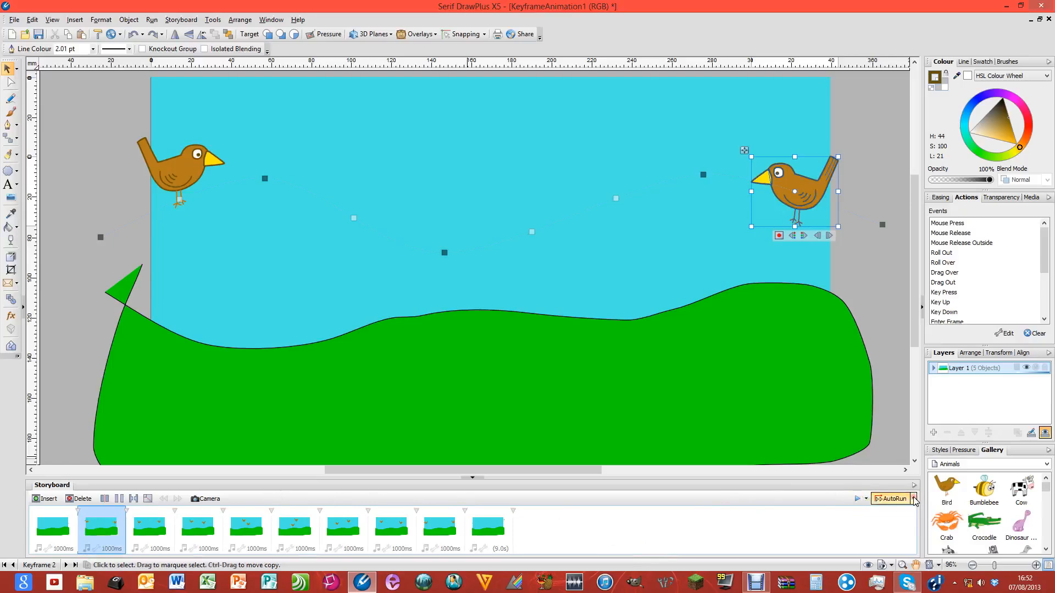
left_click(914, 498)
left_click(864, 522)
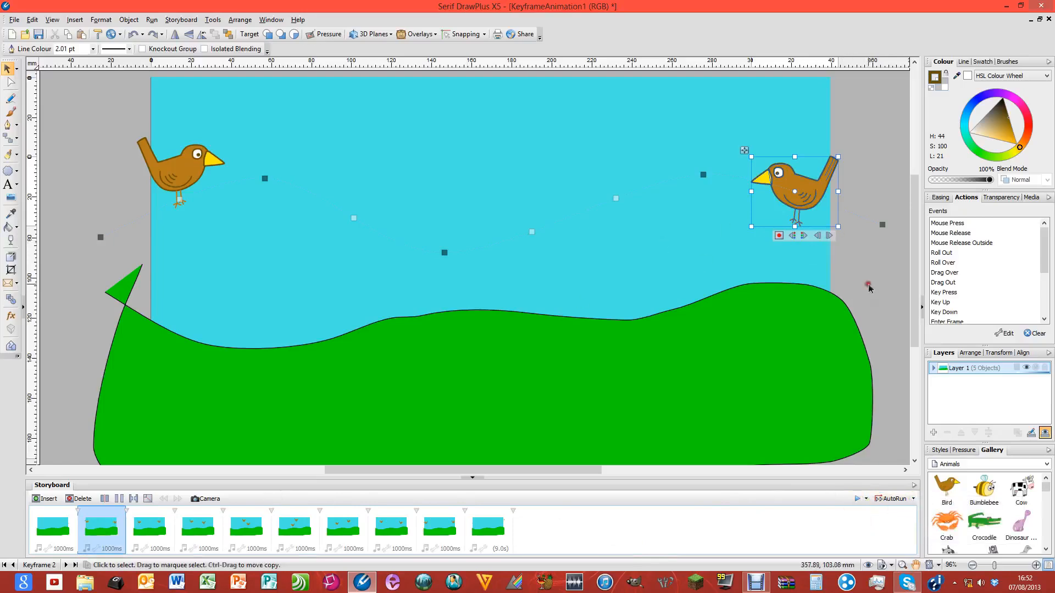
left_click(886, 286)
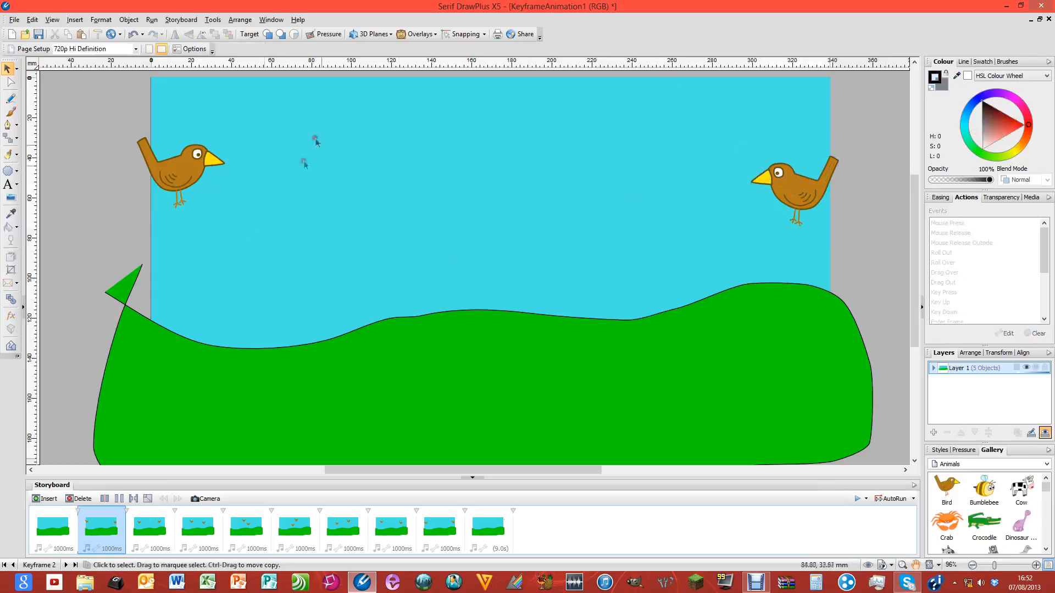
Step through the Storyboard keyframes in order from 1 to 10
left_click(54, 531)
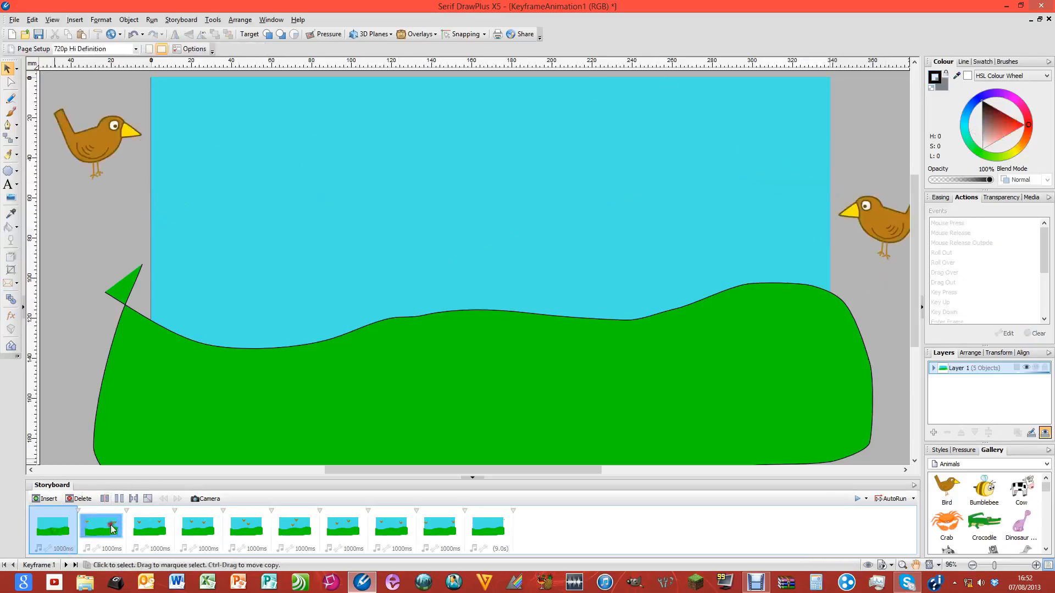
left_click(112, 524)
left_click(148, 526)
left_click(197, 526)
left_click(246, 527)
left_click(295, 527)
left_click(334, 529)
left_click(391, 529)
left_click(446, 529)
left_click(482, 530)
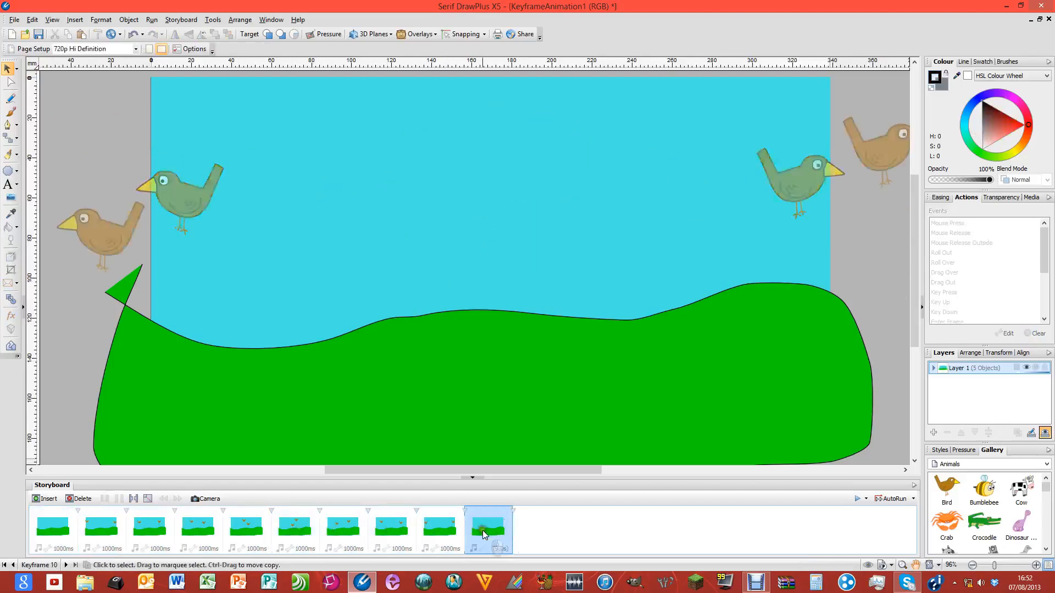
Return to keyframe 1, check keyframe 4's bird positions, then go back to keyframe 1
left_click(52, 529)
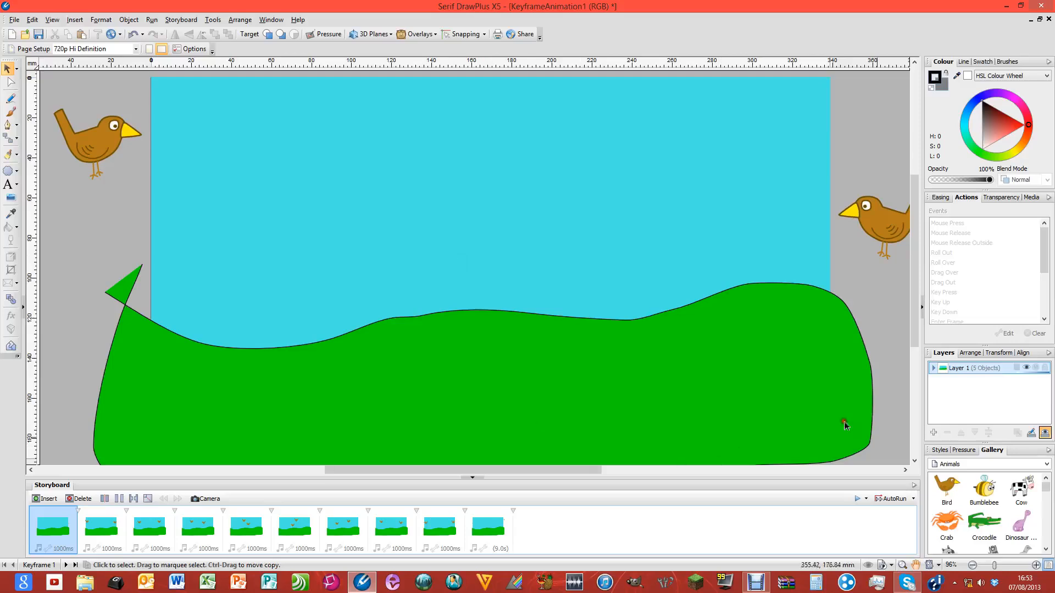
mouse_move(1045, 489)
left_mouse_down()
mouse_move(1046, 505)
mouse_move(1046, 493)
left_mouse_up()
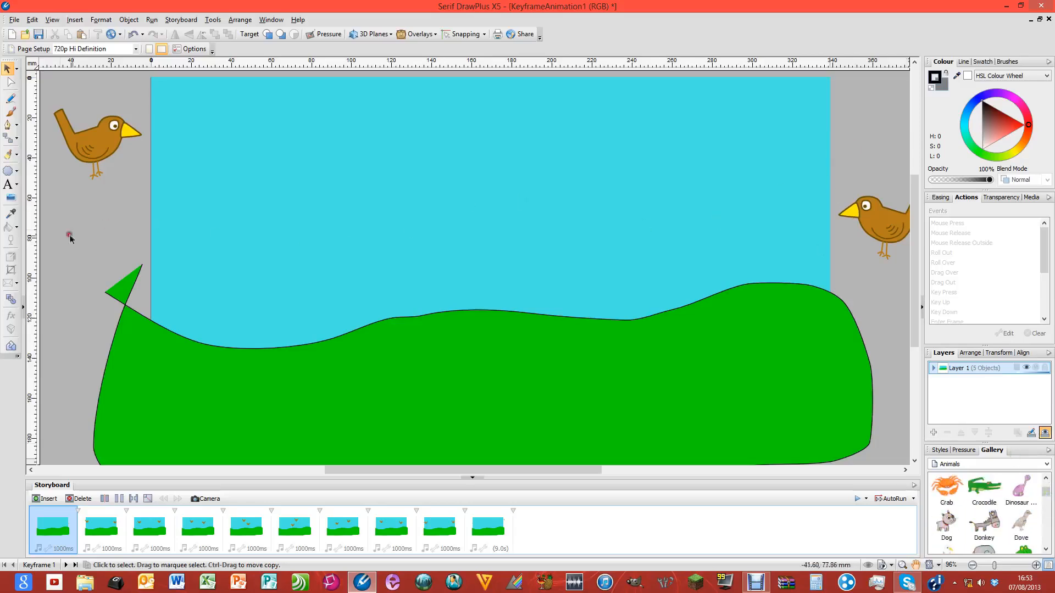
left_click(197, 535)
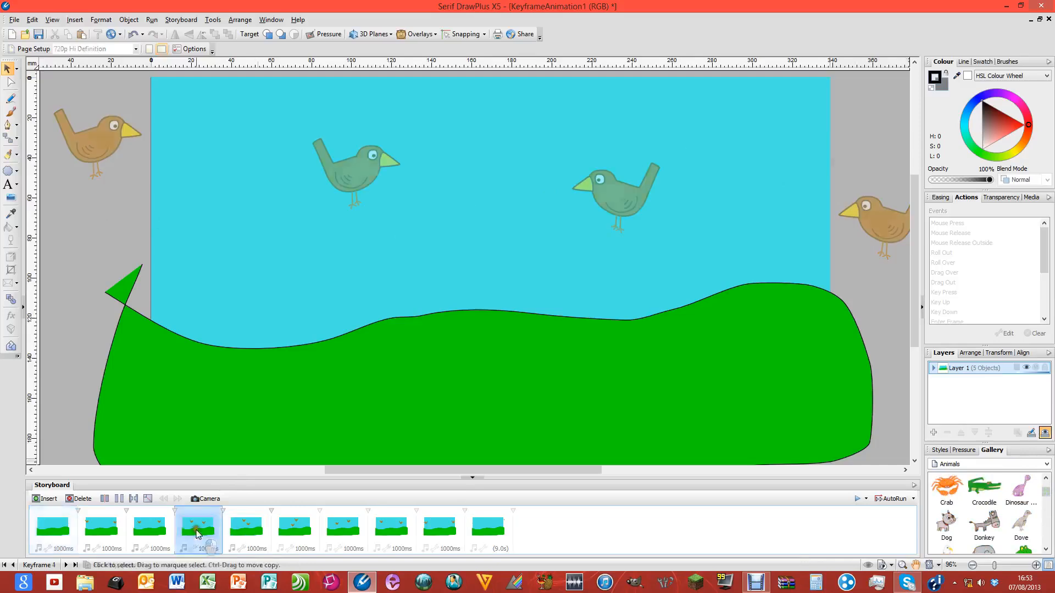
left_click(55, 540)
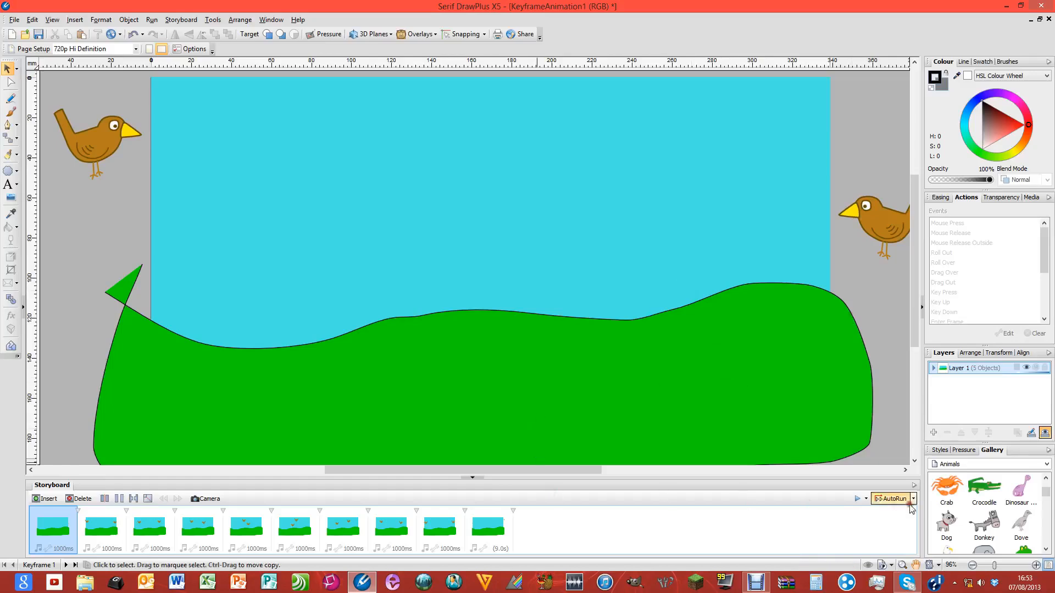
Play the Flash preview, then enlarge its window and move it up and to the left
left_click(856, 499)
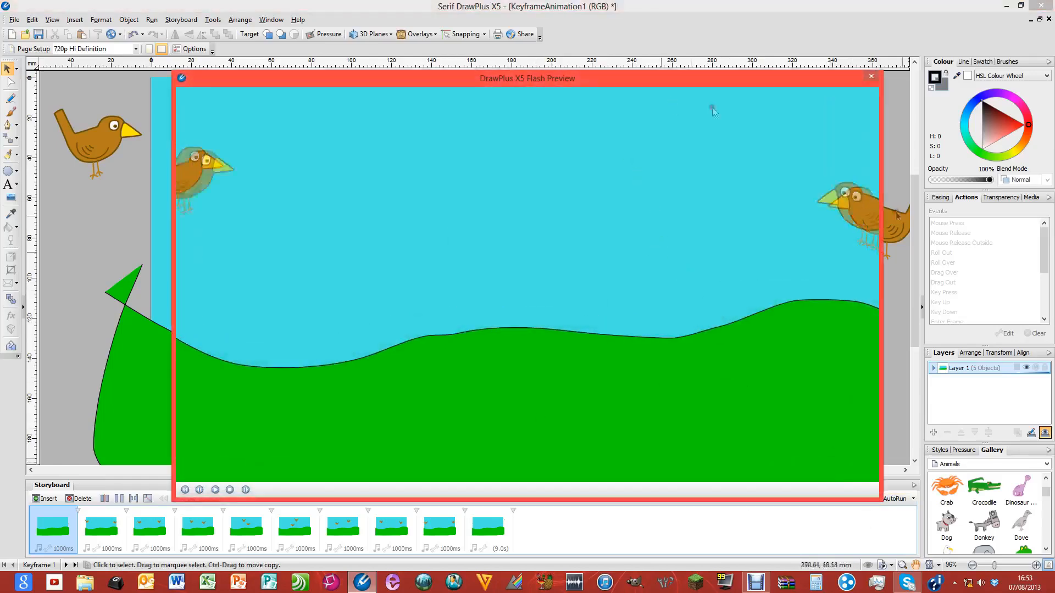
left_click_drag(880, 168, 878, 203)
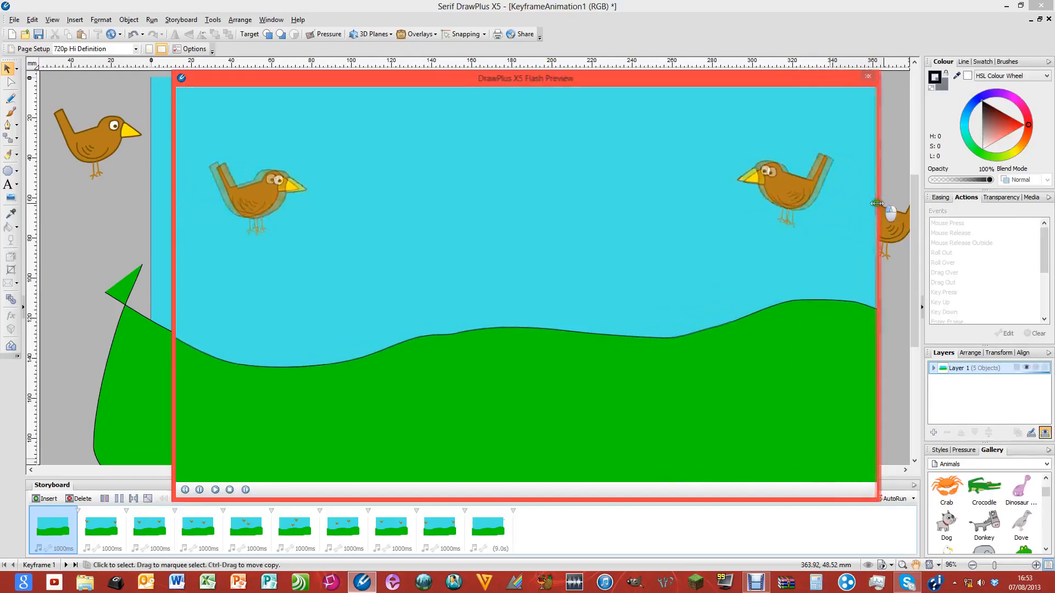
left_click_drag(762, 80, 708, 67)
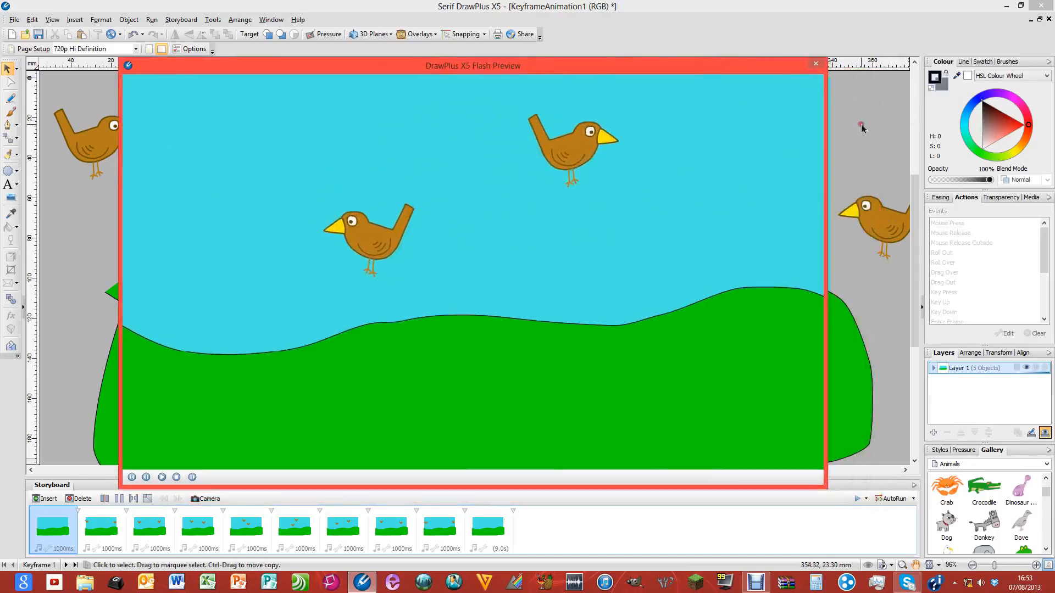